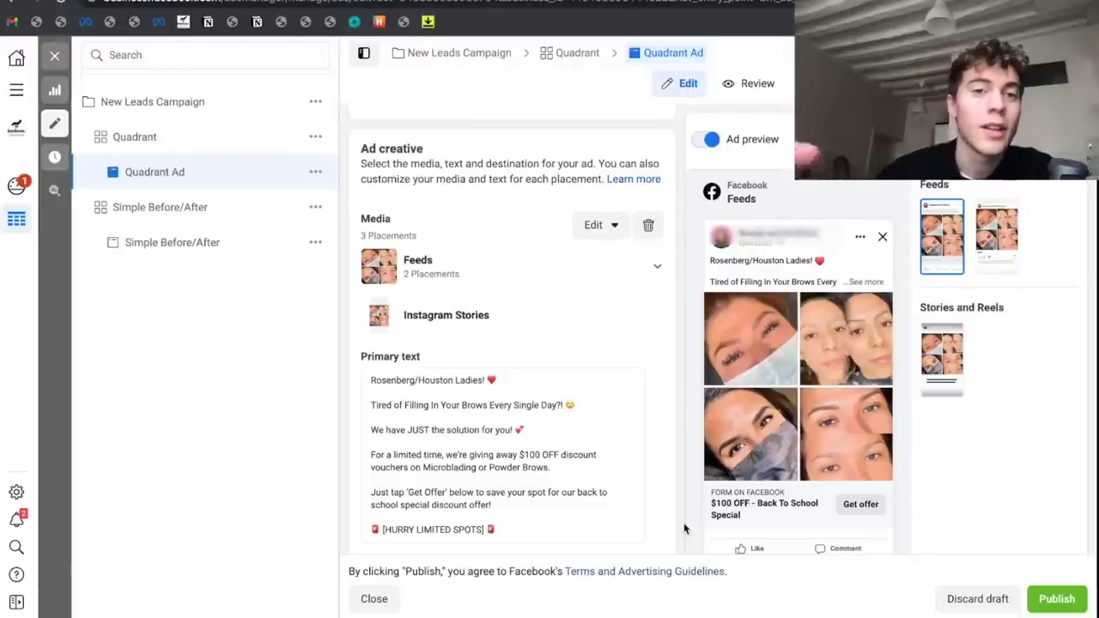
pyautogui.scroll(-1, 684, 528)
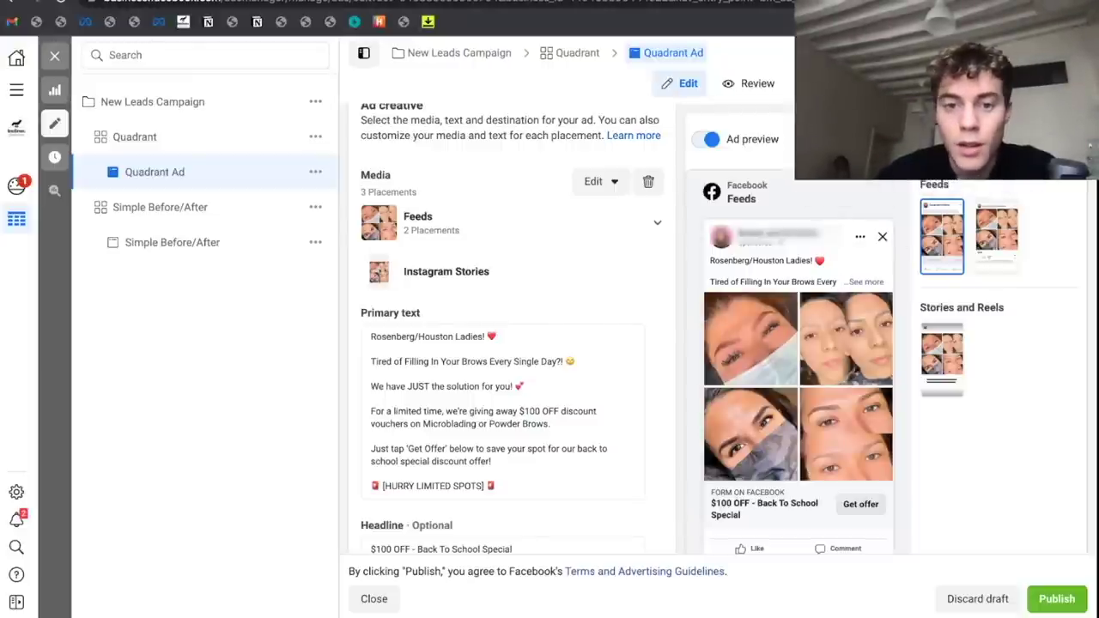
pyautogui.click(829, 249)
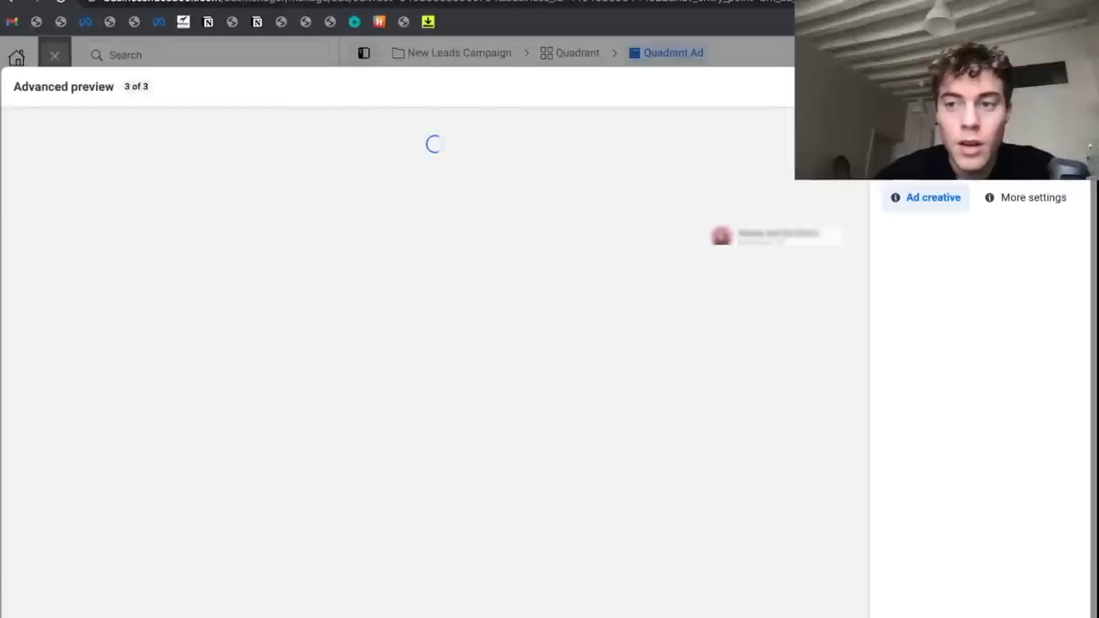
pyautogui.press('Escape')
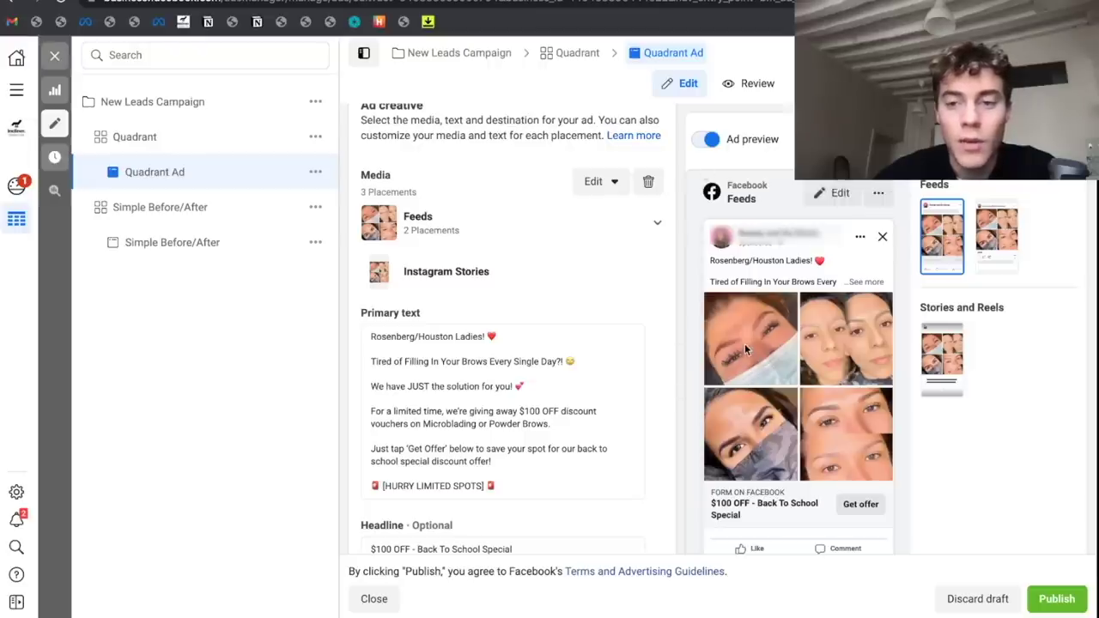
pyautogui.scroll(-2, 664, 357)
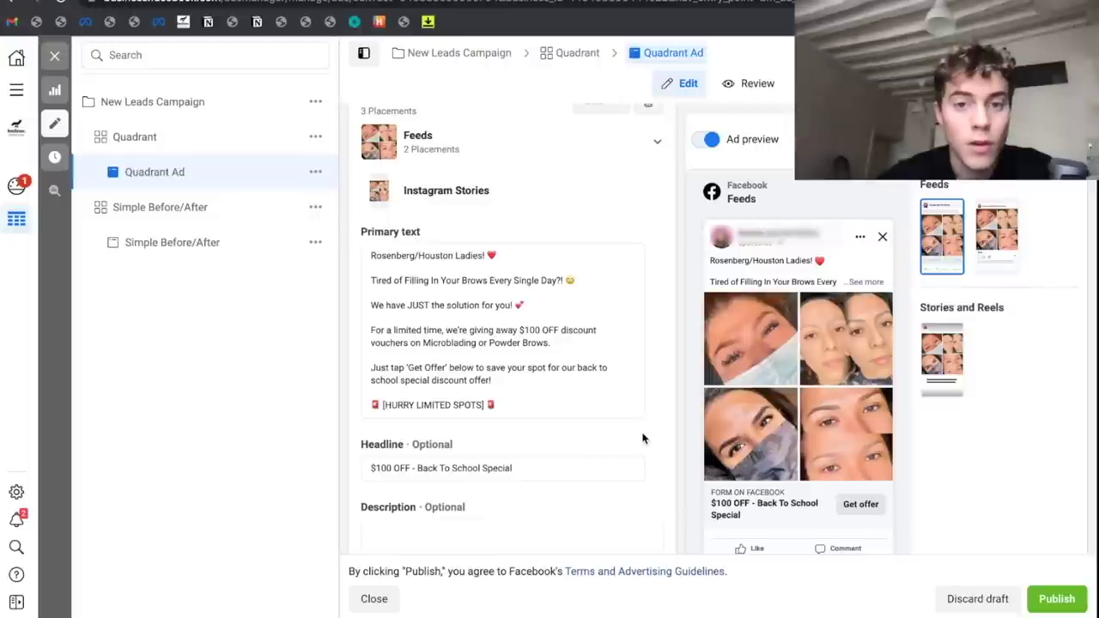
pyautogui.click(535, 367)
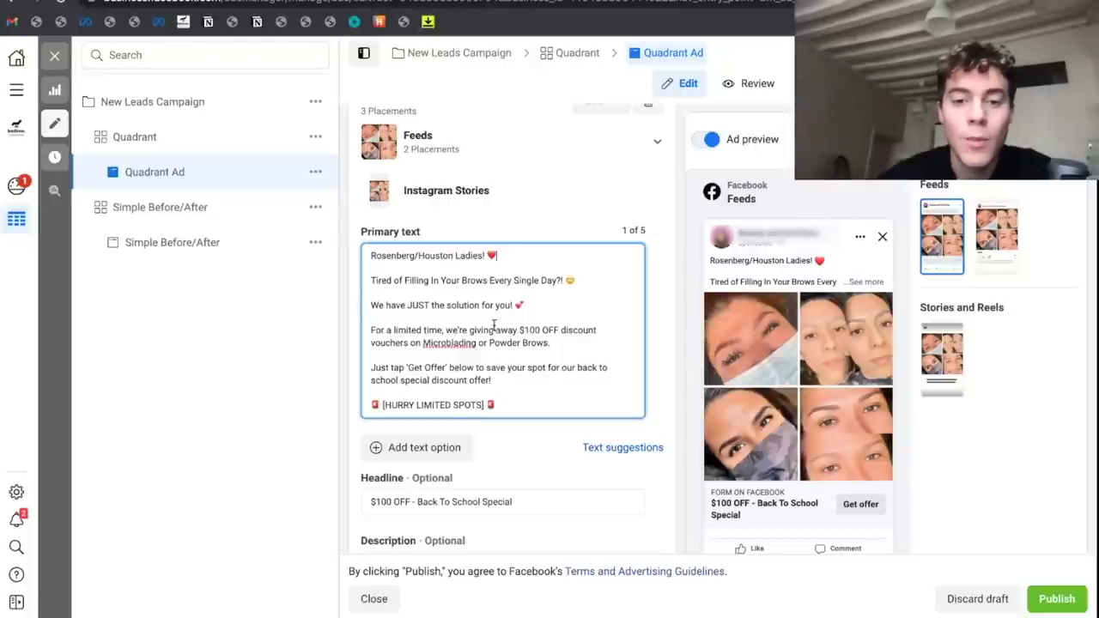
pyautogui.moveTo(520, 332); pyautogui.dragTo(567, 336)
pyautogui.click(566, 337)
pyautogui.moveTo(422, 342); pyautogui.dragTo(559, 363)
pyautogui.click(559, 364)
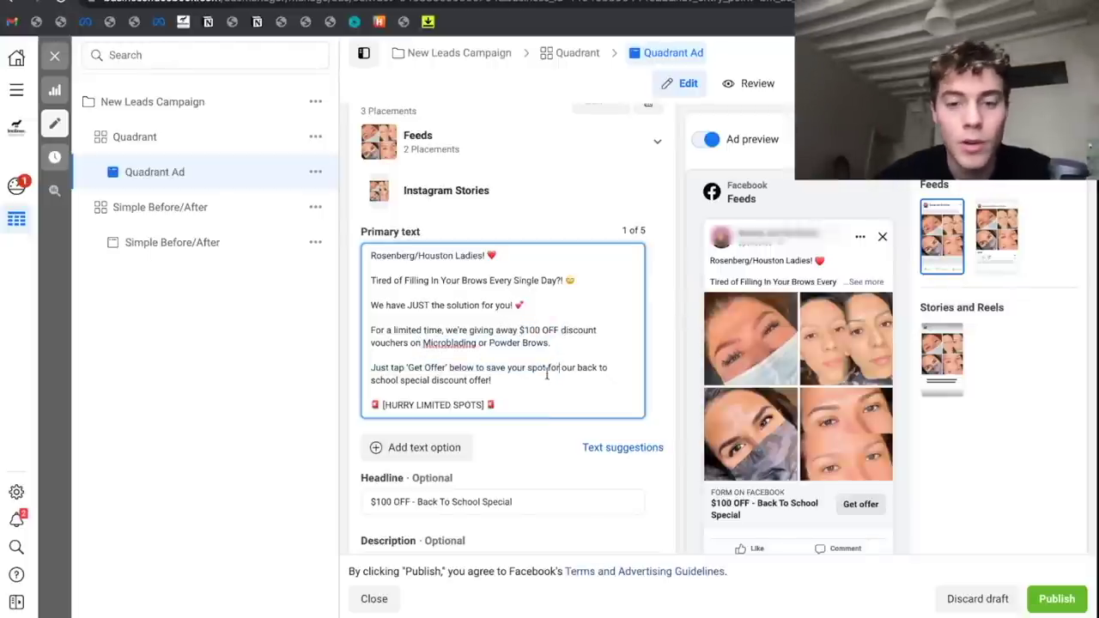
pyautogui.moveTo(371, 368); pyautogui.dragTo(506, 377)
pyautogui.click(507, 377)
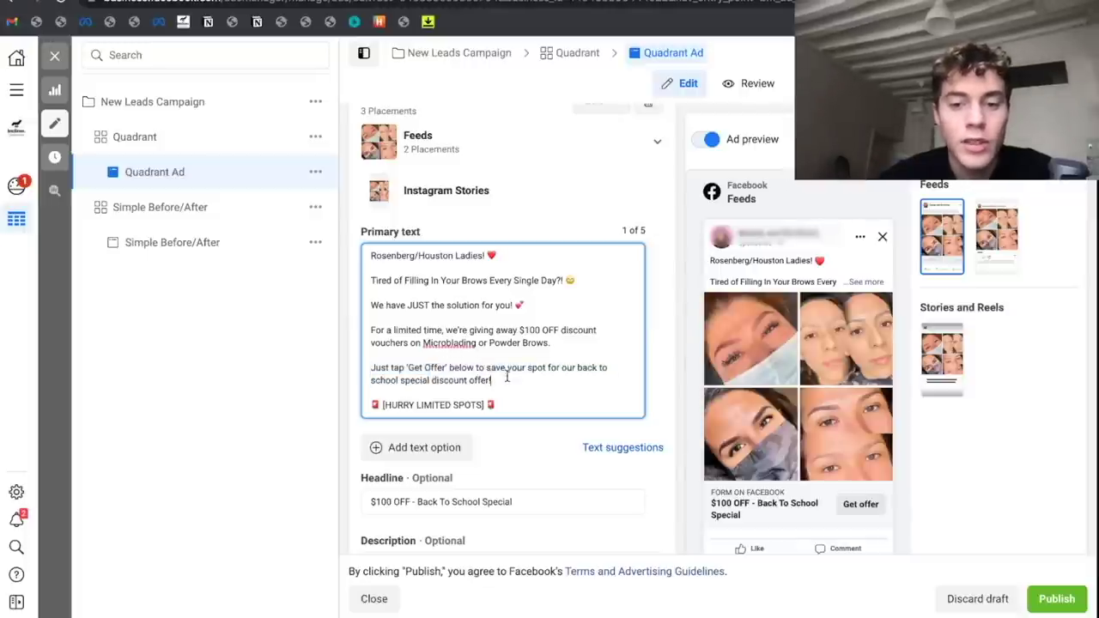
pyautogui.scroll(-3, 506, 377)
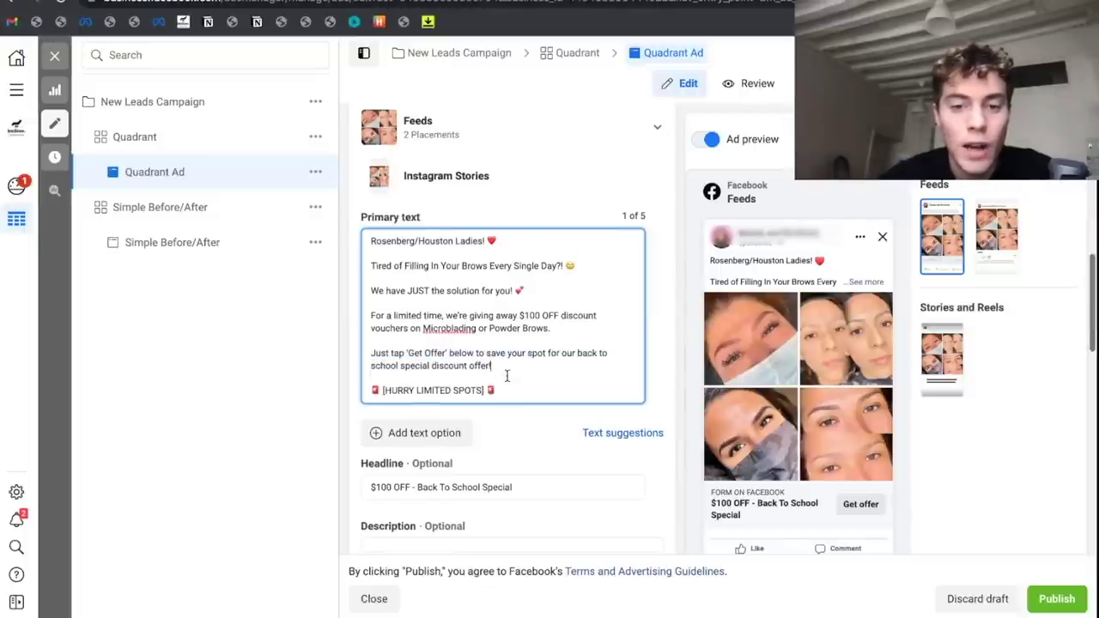
pyautogui.scroll(-5, 506, 381)
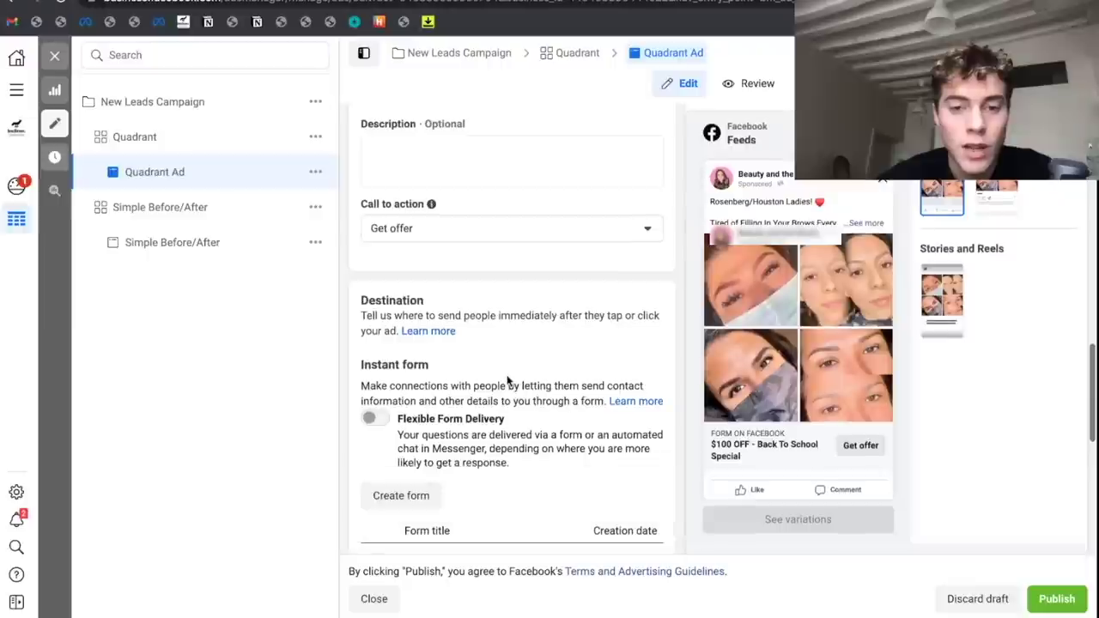
pyautogui.scroll(3, 506, 381)
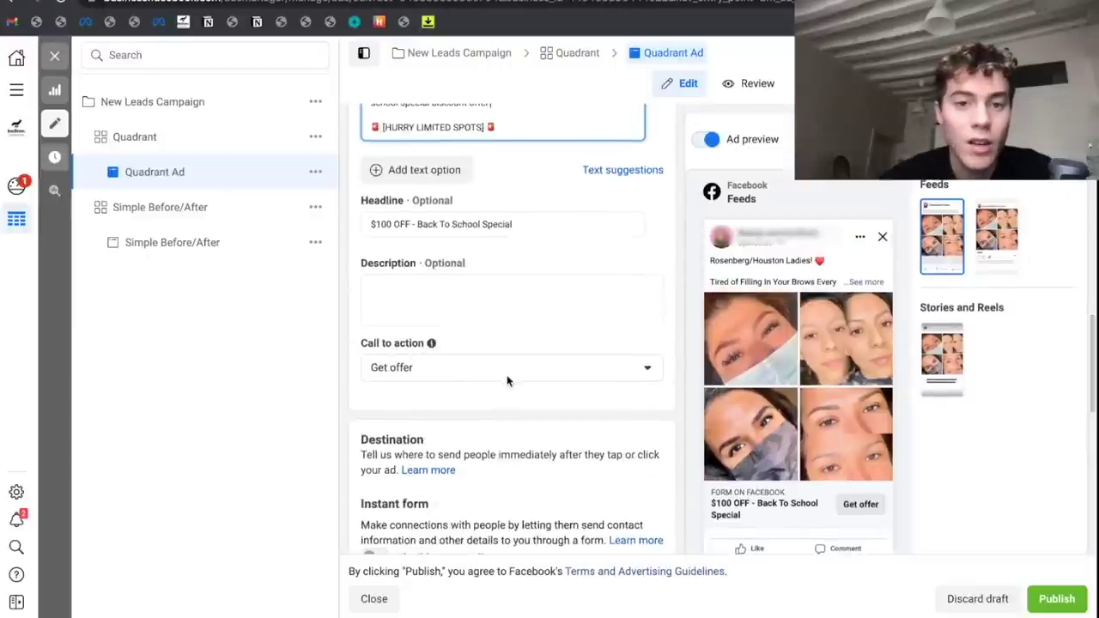
pyautogui.scroll(-6, 506, 381)
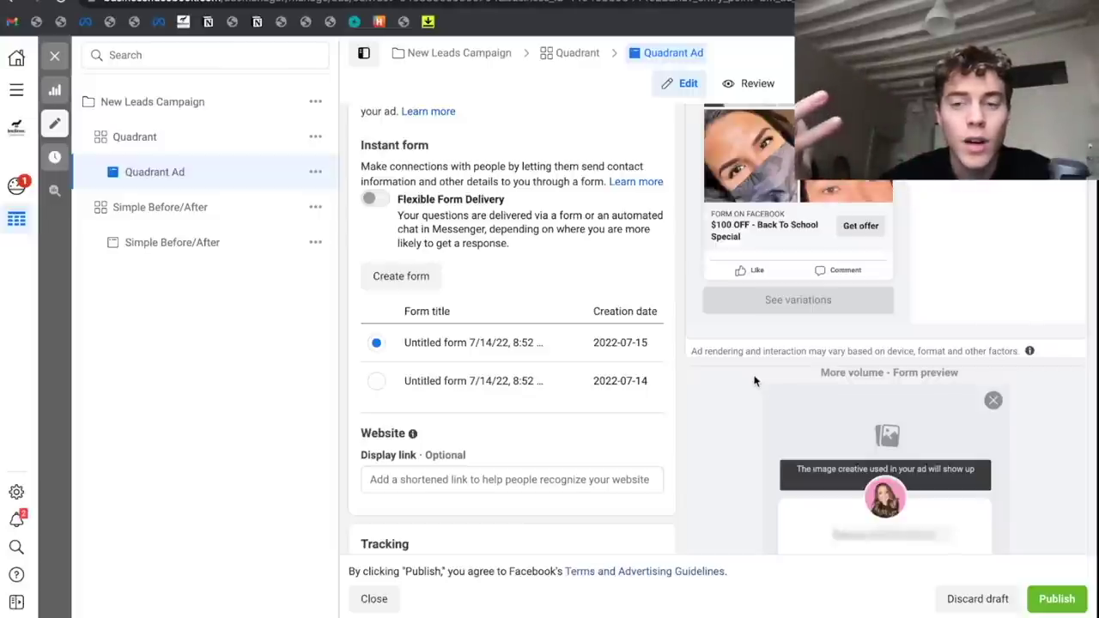
# - Highlight the 'Claim your discount voucher!' heading and the first benefits on the form intro
pyautogui.scroll(-3, 810, 295)
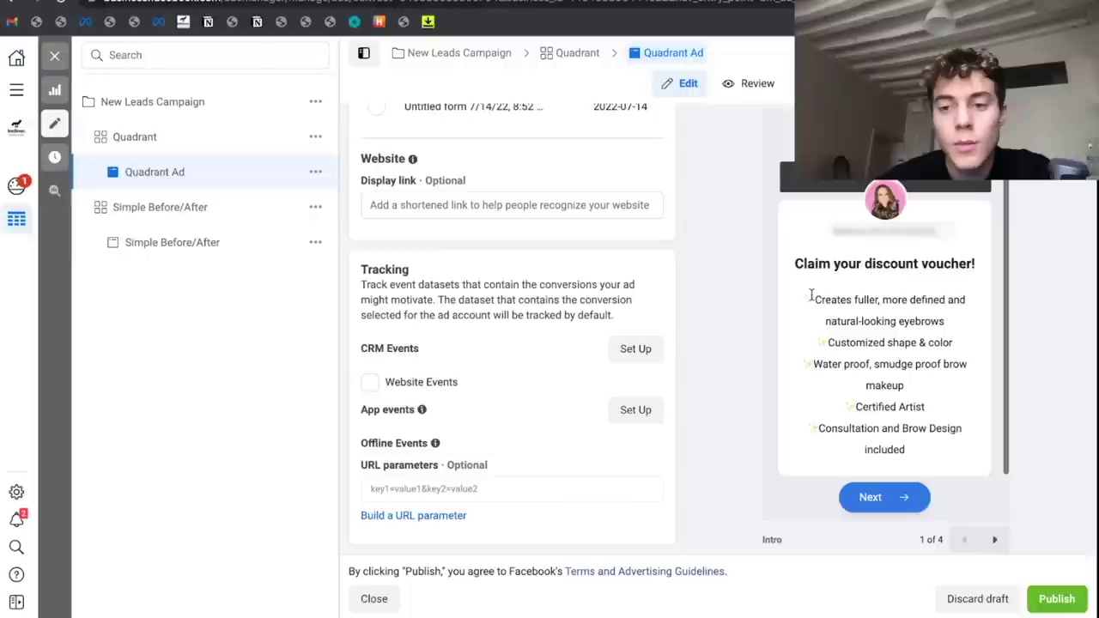
pyautogui.moveTo(795, 266); pyautogui.dragTo(949, 284)
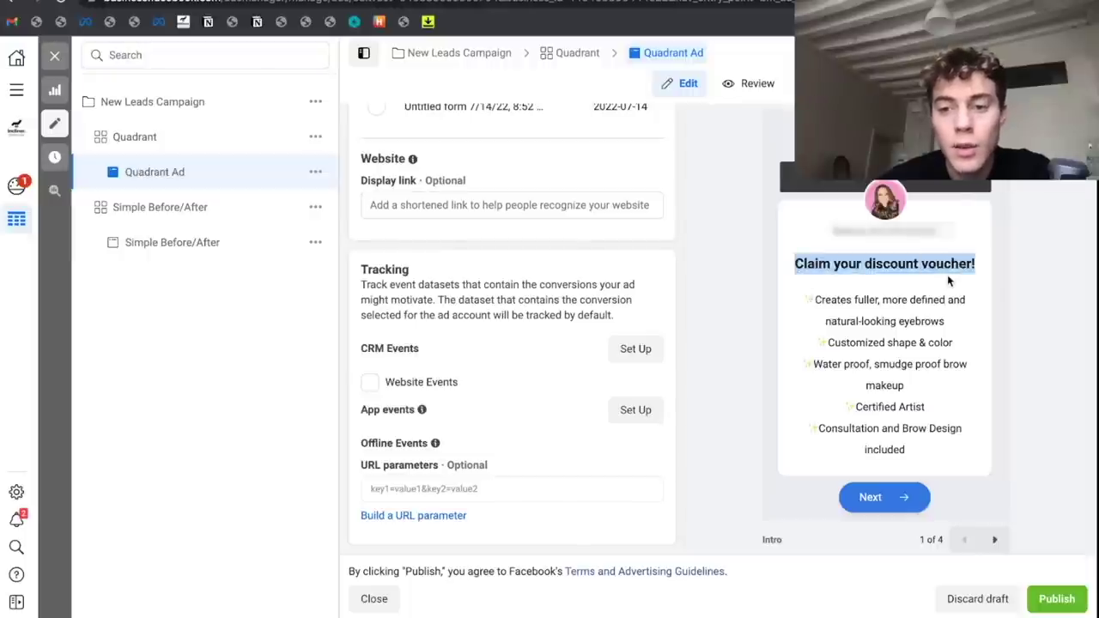
pyautogui.click(925, 336)
pyautogui.moveTo(812, 299); pyautogui.dragTo(937, 394)
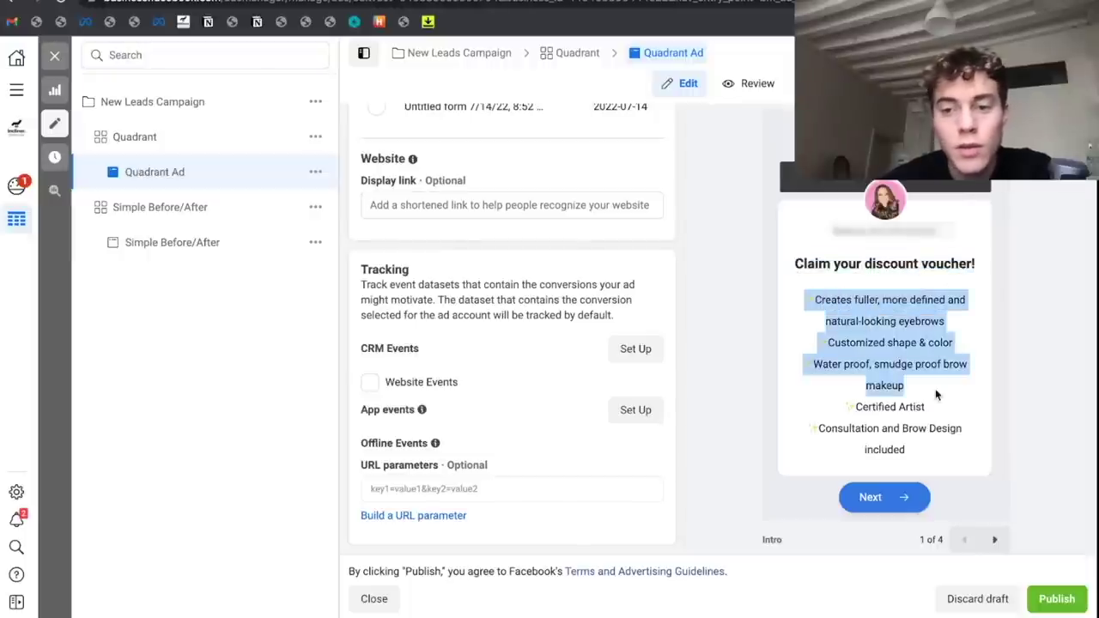
pyautogui.click(937, 394)
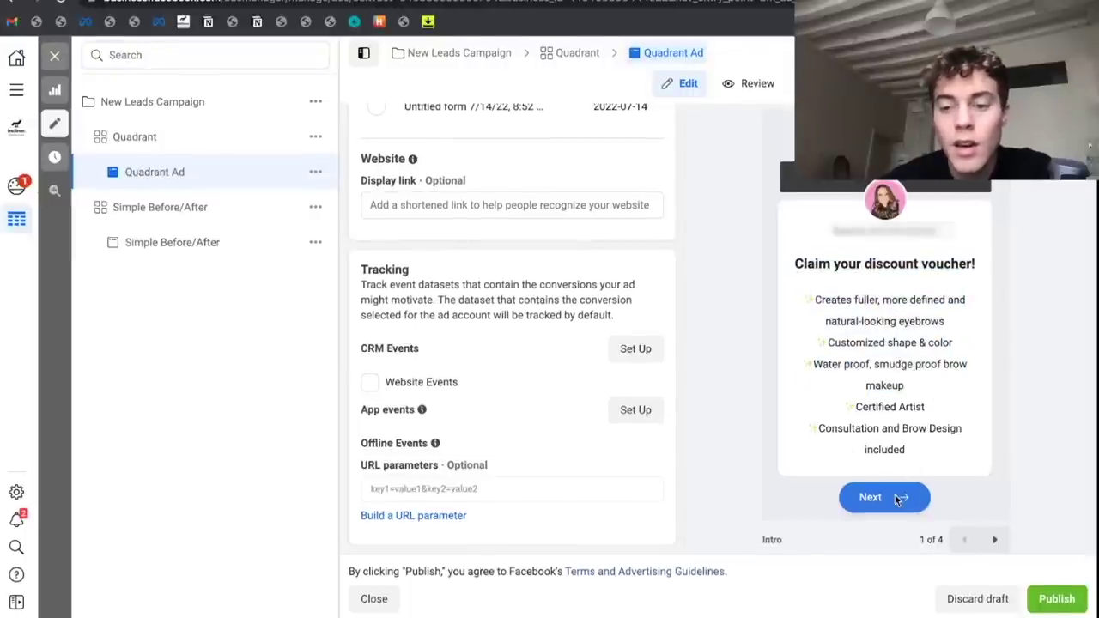
# - Advance the preview through the contact details and privacy pages to the thank-you message
pyautogui.click(994, 539)
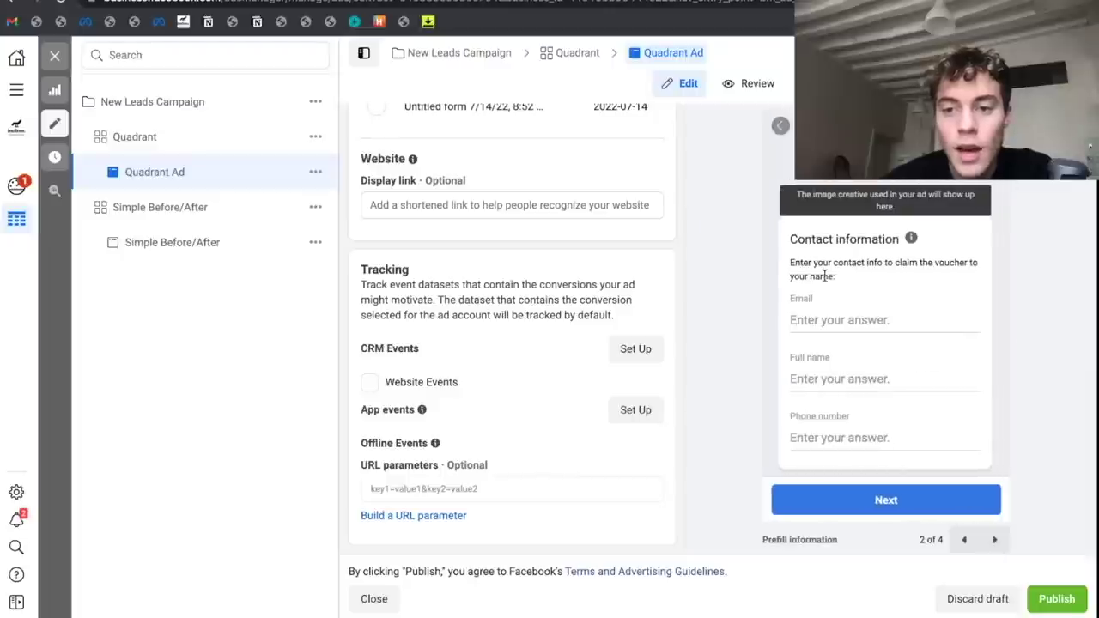
pyautogui.moveTo(831, 266); pyautogui.dragTo(834, 276)
pyautogui.click(889, 278)
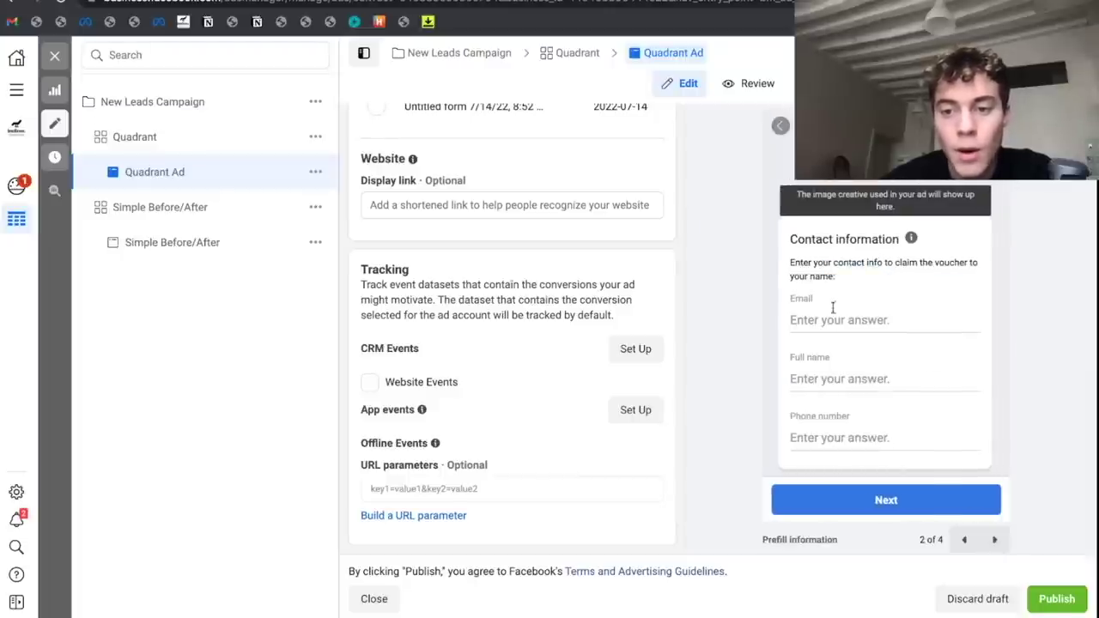
pyautogui.click(995, 541)
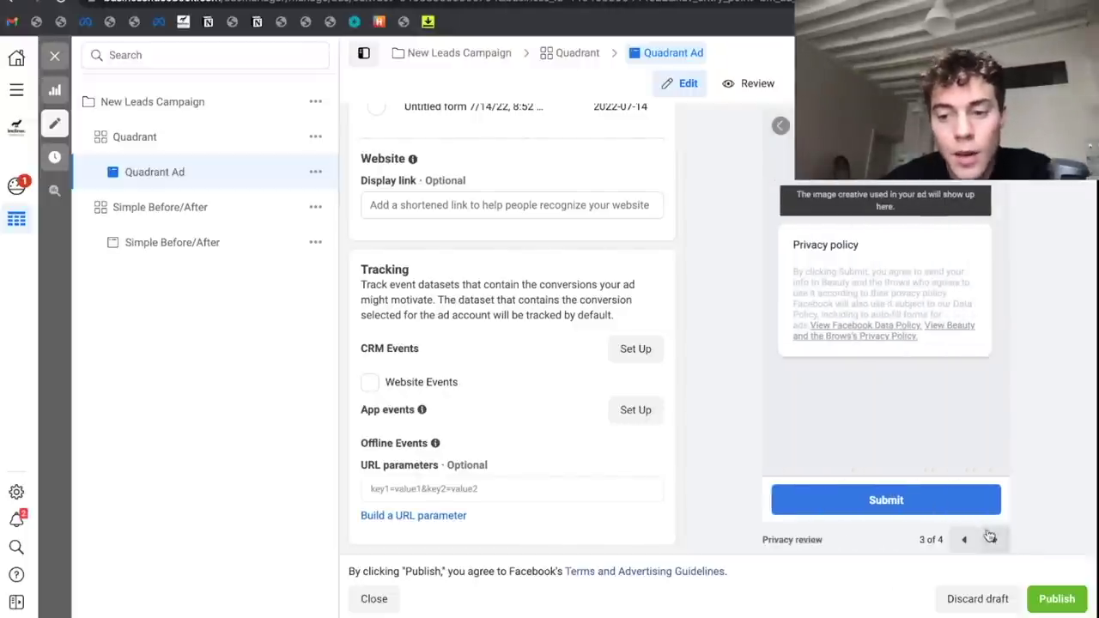
pyautogui.click(989, 537)
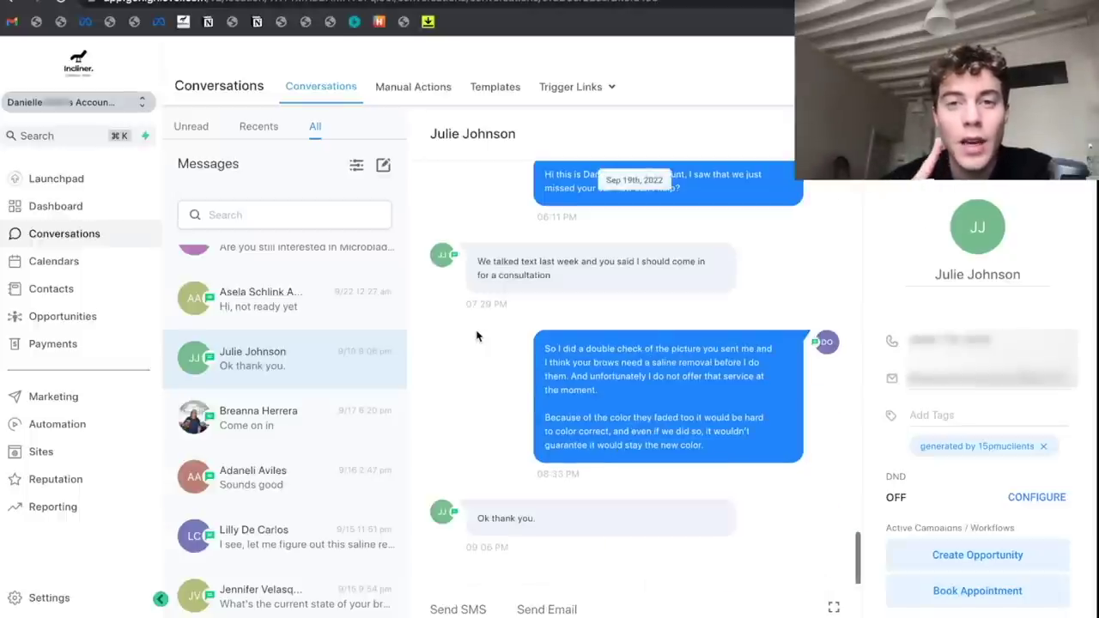
# - Scroll the lead's conversation thread back to its beginning, where the 31-second voicemail sits
pyautogui.scroll(10, 478, 331)
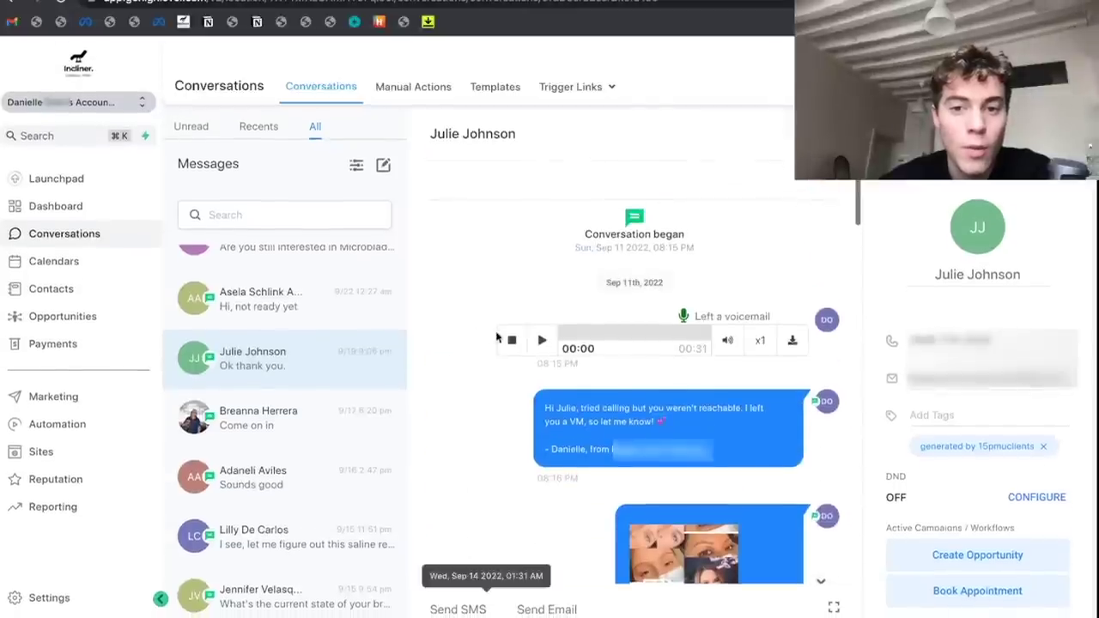
pyautogui.scroll(-2, 496, 354)
pyautogui.scroll(-1, 502, 347)
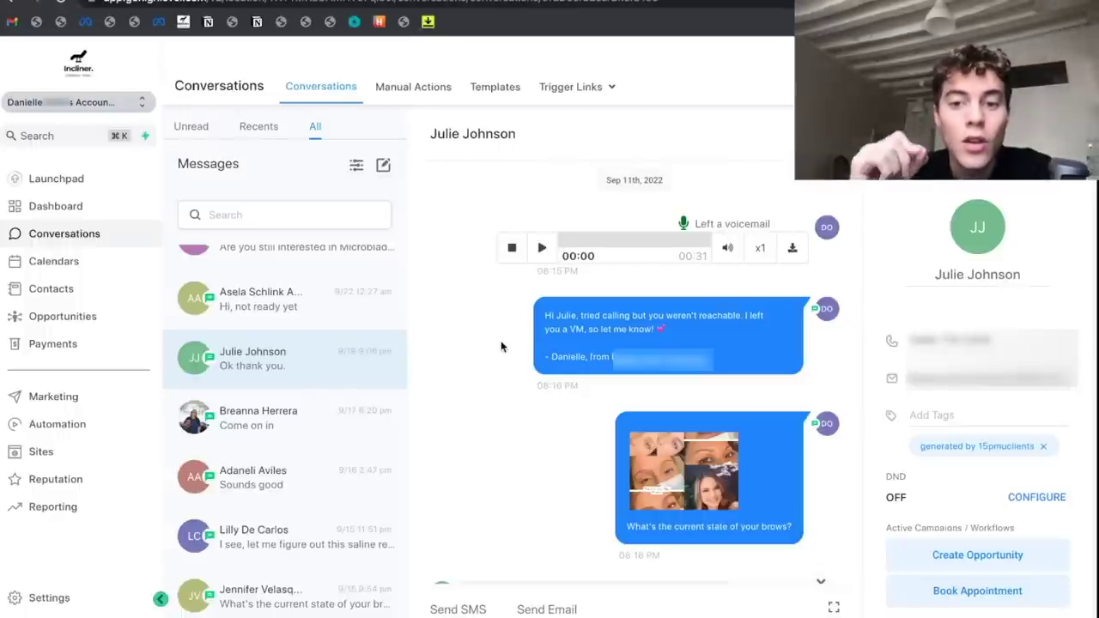
pyautogui.scroll(-3, 503, 346)
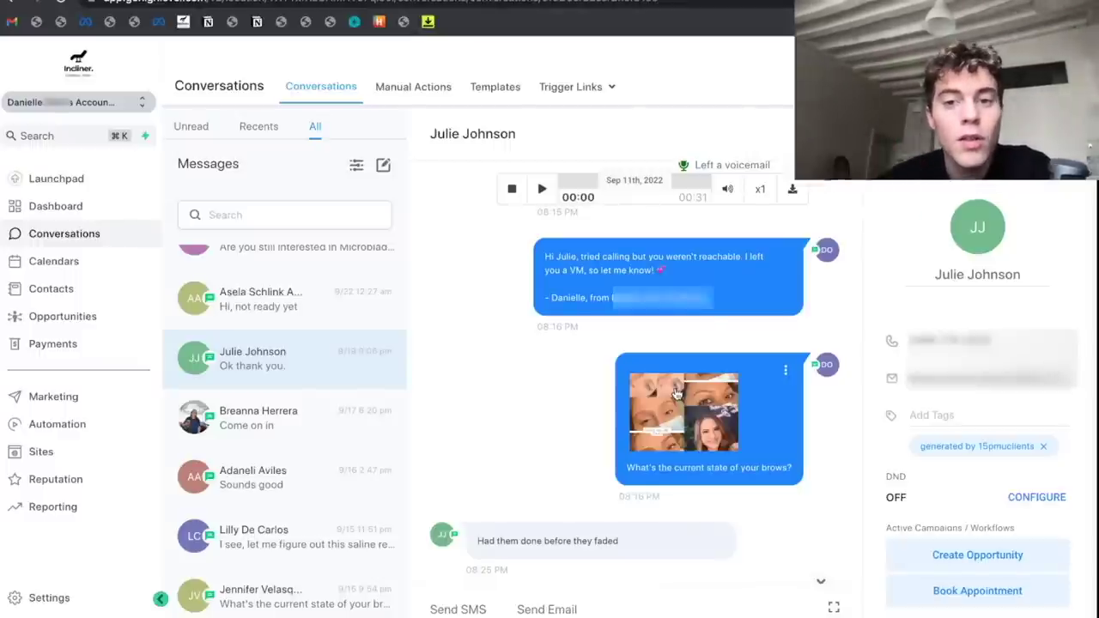
pyautogui.scroll(1, 675, 392)
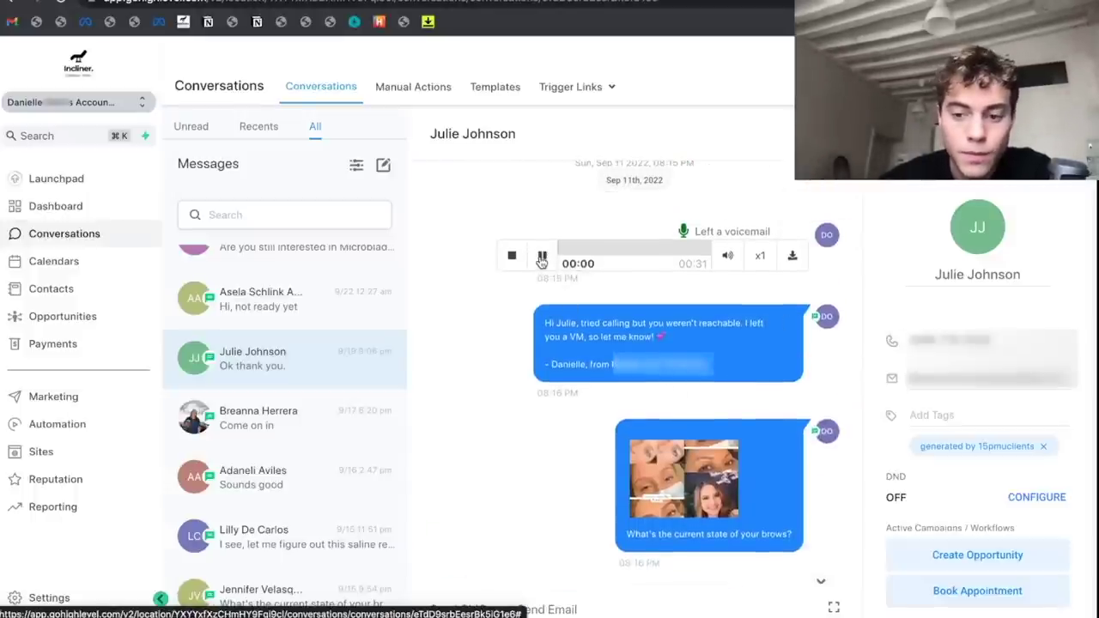
# - Raise the volume and let the voicemail play to 0:30 of 0:31
pyautogui.press('XF86AudioRaiseVolume')
pyautogui.press('XF86AudioRaiseVolume')
pyautogui.press('XF86AudioRaiseVolume')
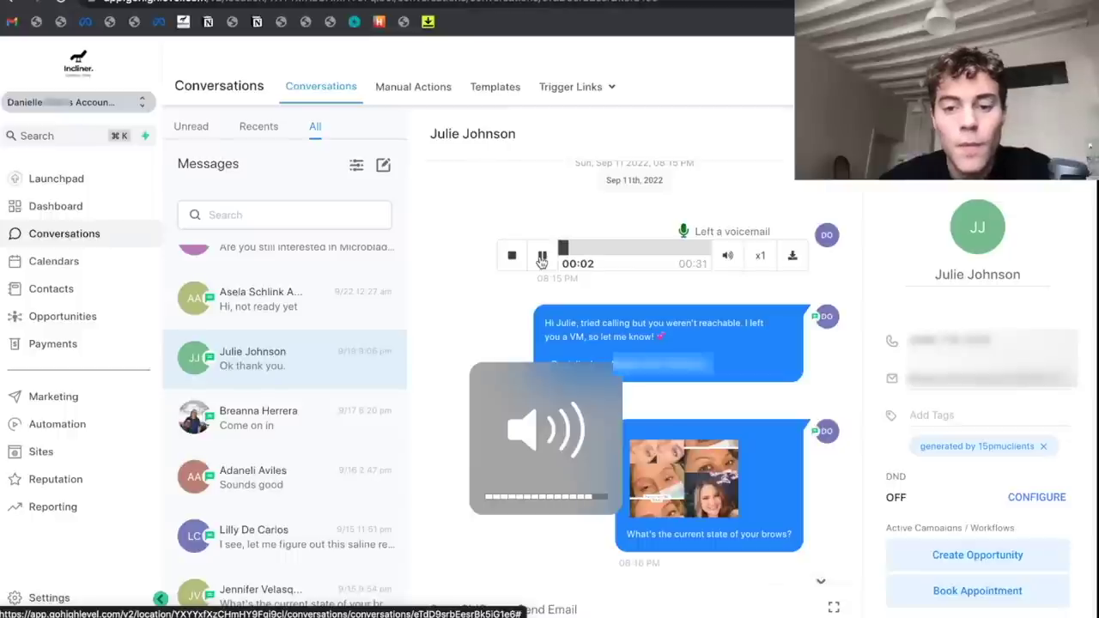
pyautogui.scroll(-10, 540, 257)
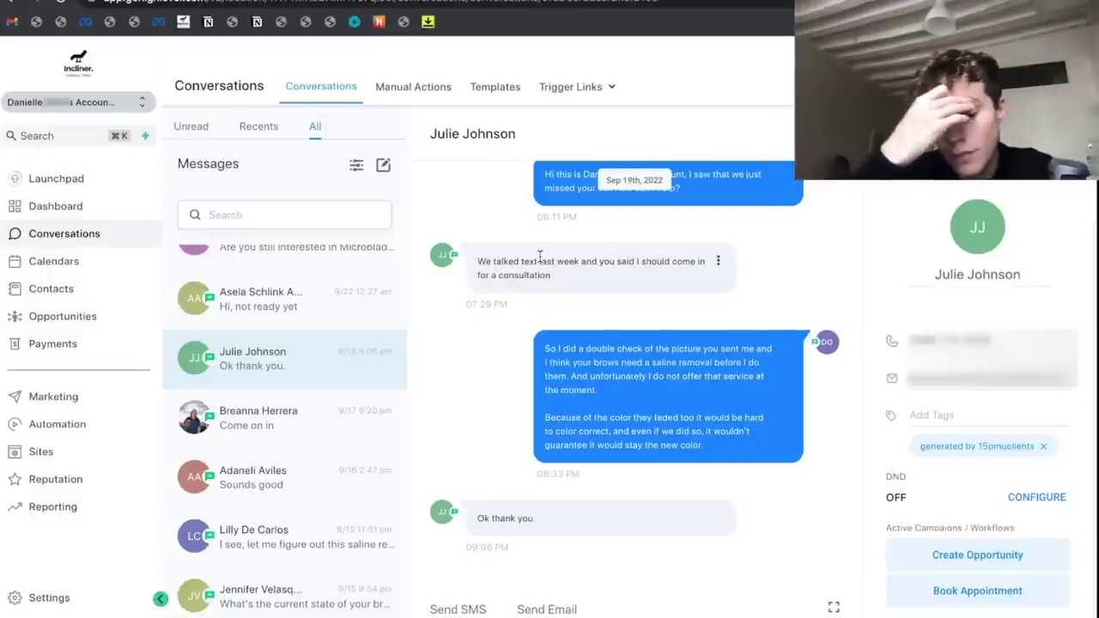
pyautogui.scroll(5, 539, 256)
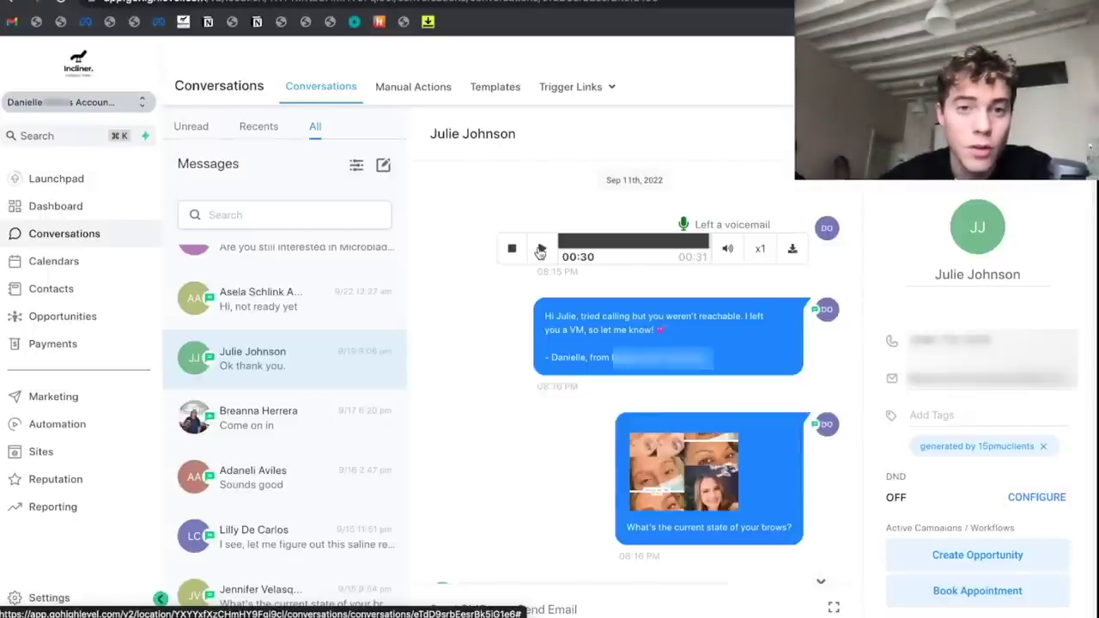
# - Scroll through the current lead's message thread, highlighting the start of one message
pyautogui.scroll(-1, 584, 448)
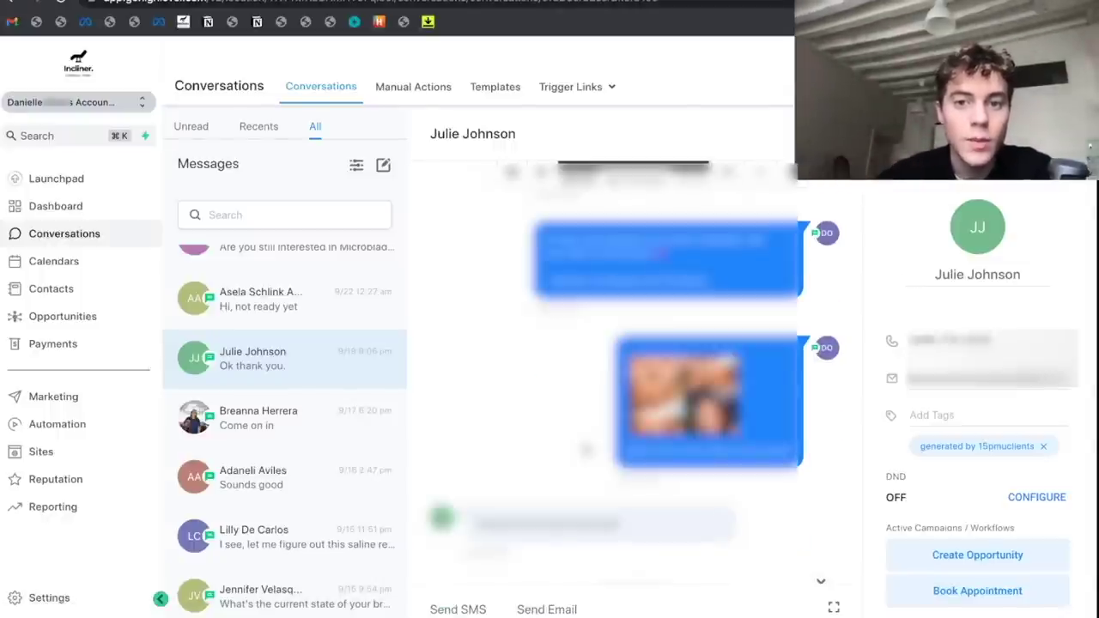
pyautogui.scroll(2, 586, 446)
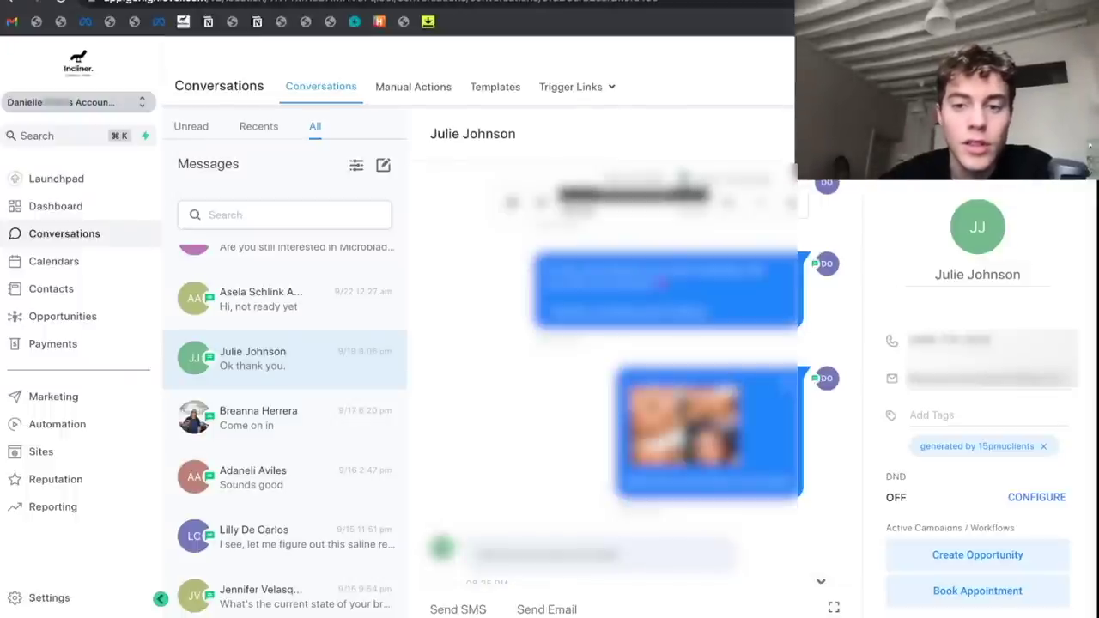
pyautogui.scroll(1, 614, 369)
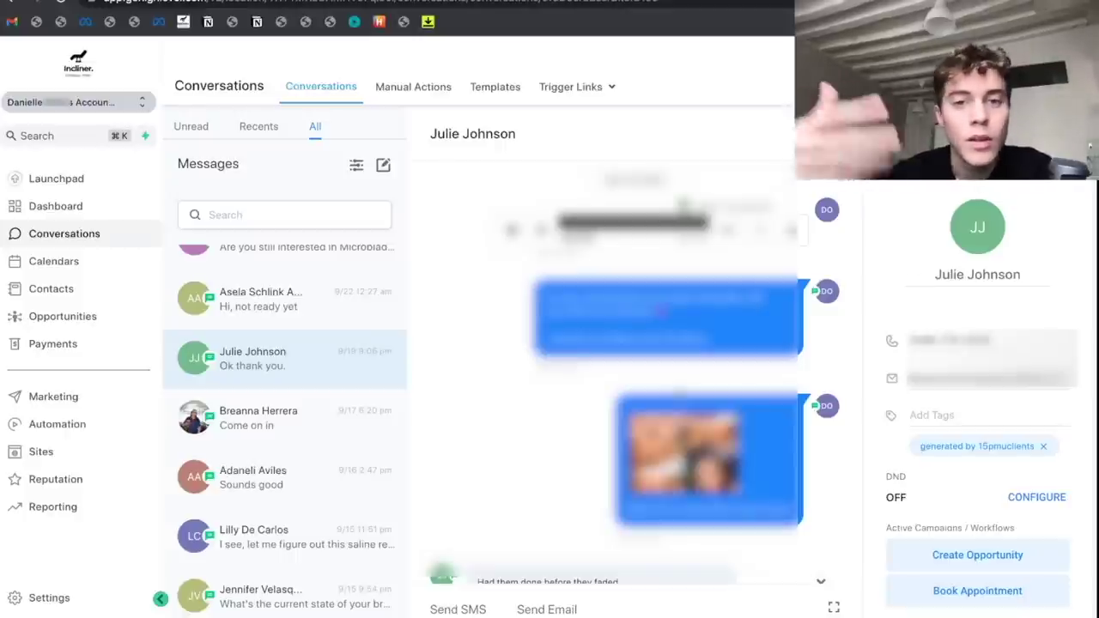
pyautogui.scroll(-4, 549, 419)
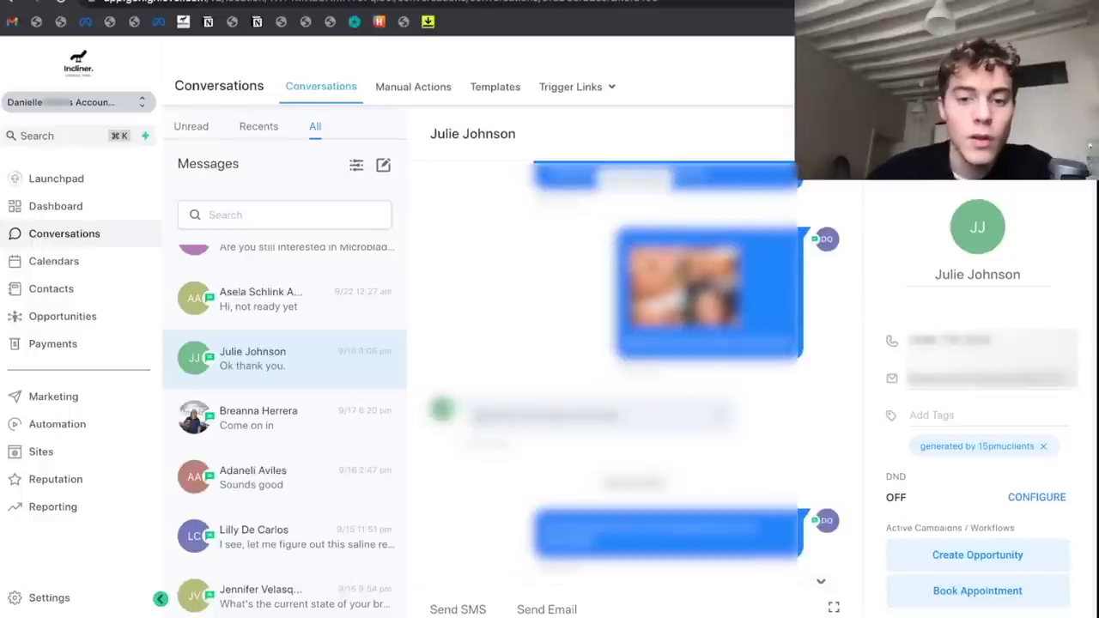
pyautogui.moveTo(479, 415); pyautogui.dragTo(539, 415)
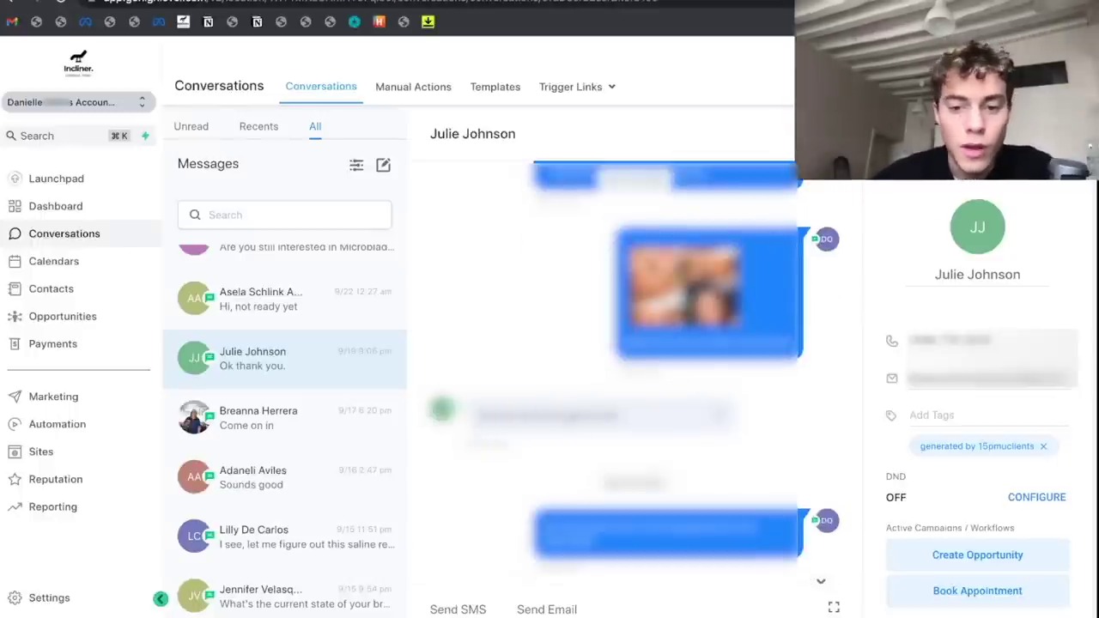
pyautogui.scroll(-5, 631, 372)
pyautogui.scroll(10, 632, 373)
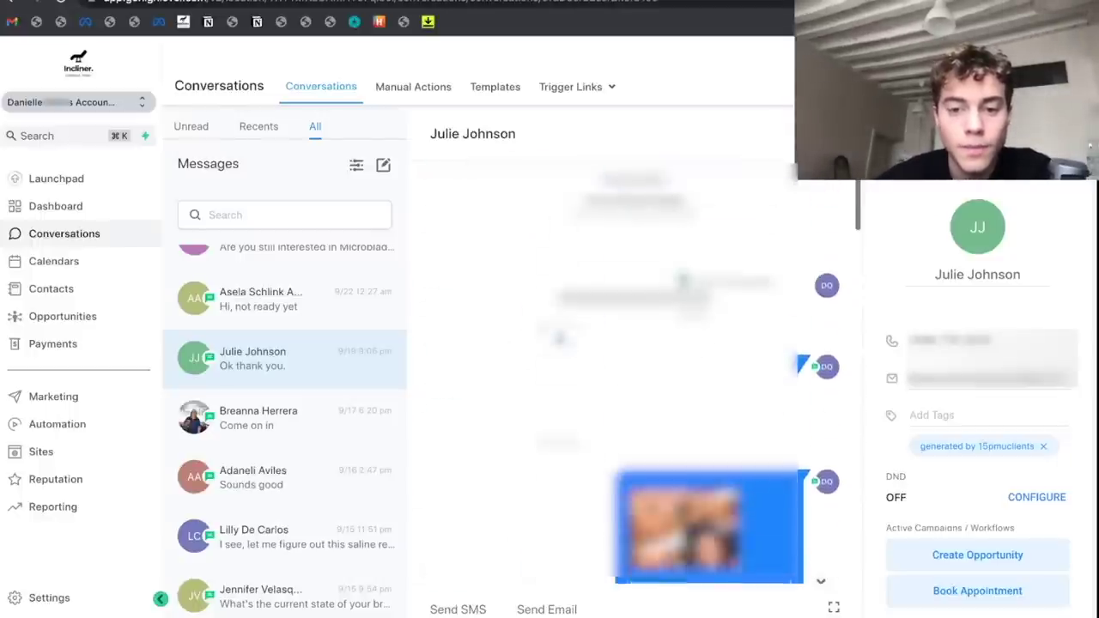
# - Scroll to the bottom of the Messages list and load more older conversations
pyautogui.scroll(-2, 631, 373)
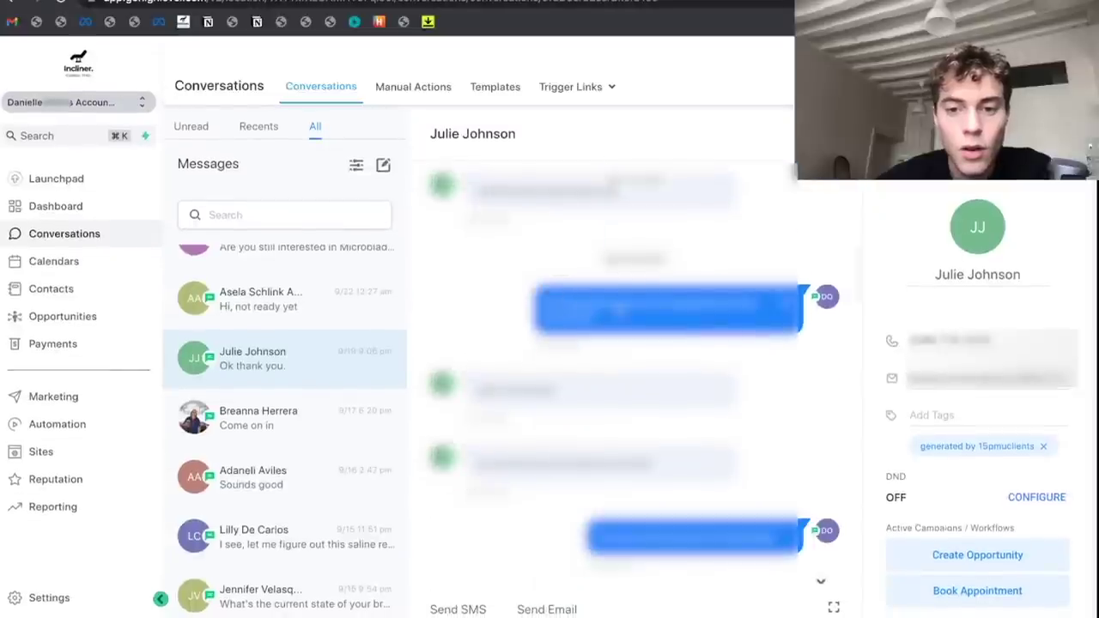
pyautogui.scroll(-1, 650, 317)
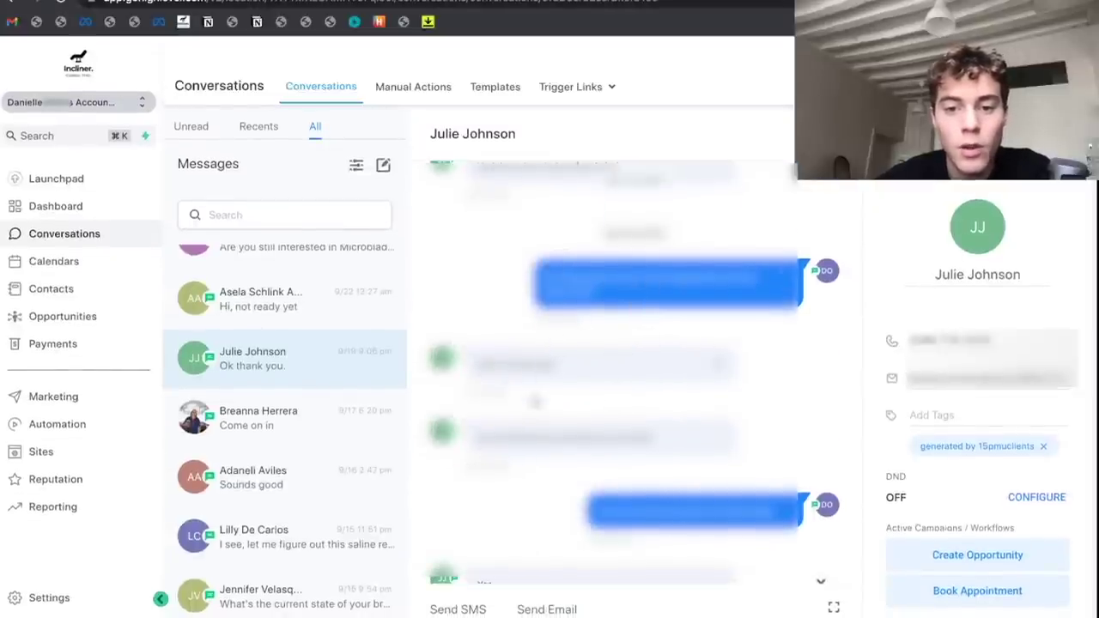
pyautogui.scroll(-1, 534, 400)
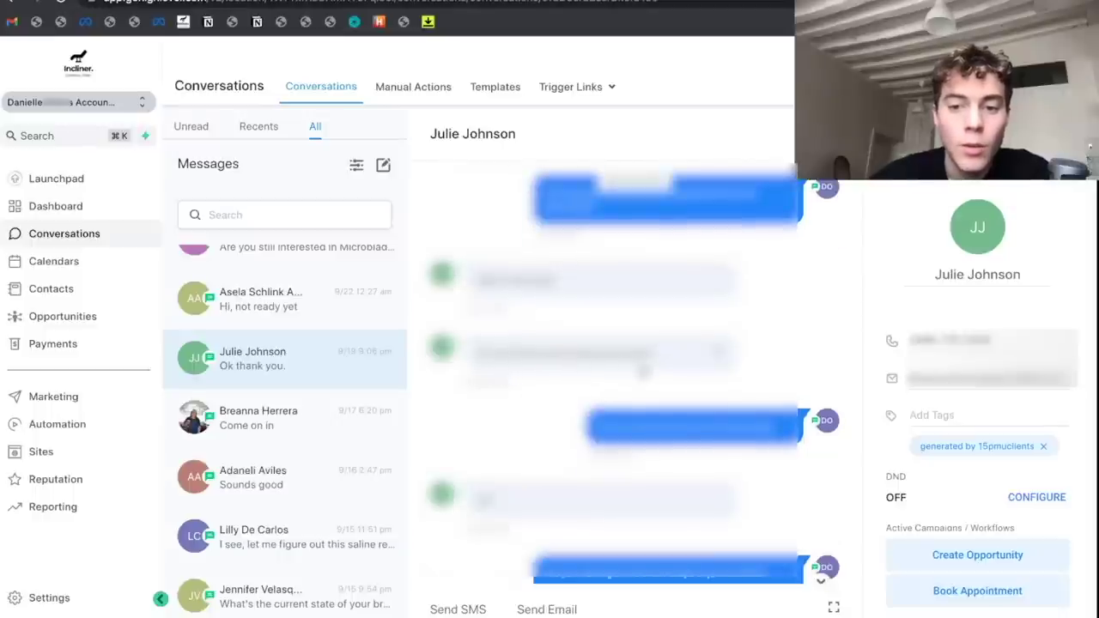
pyautogui.scroll(-1, 643, 371)
pyautogui.scroll(-1, 570, 459)
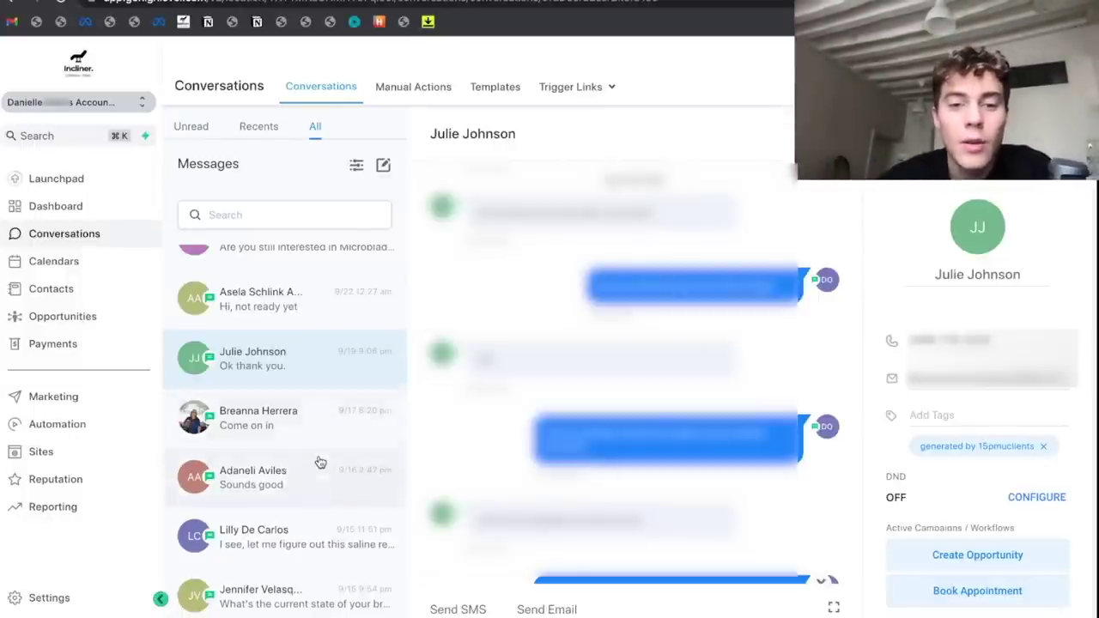
pyautogui.scroll(-3, 319, 463)
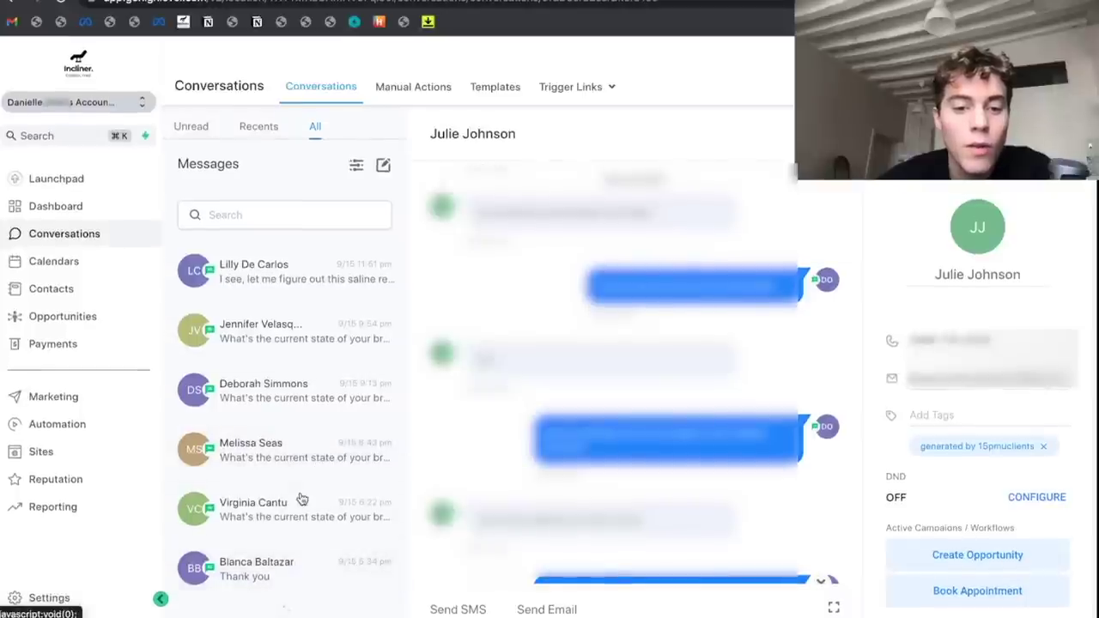
pyautogui.scroll(-10, 301, 498)
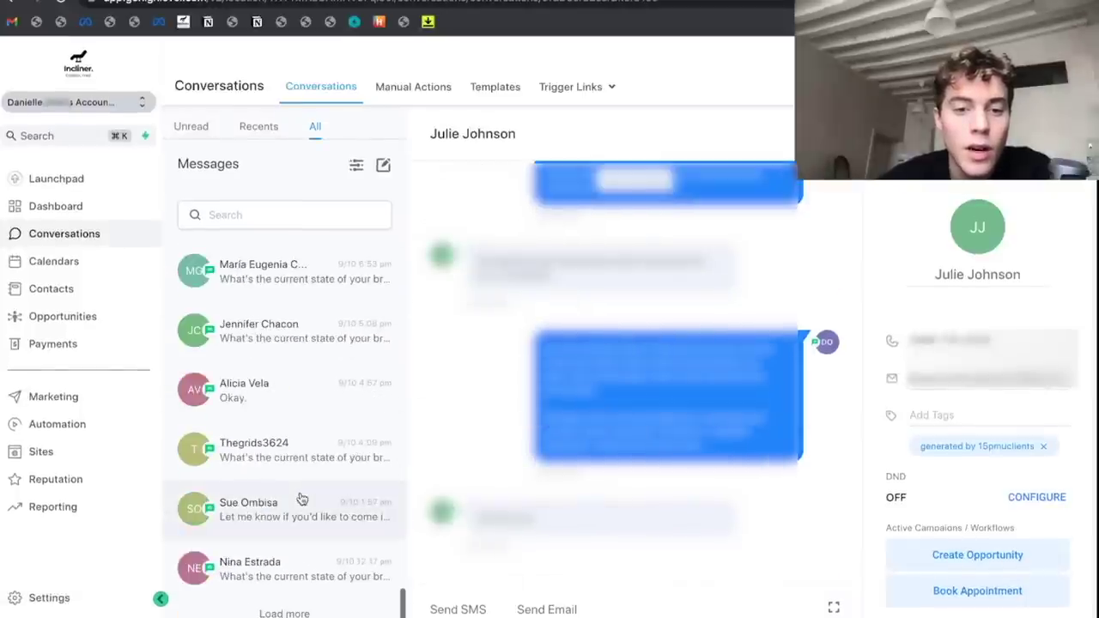
pyautogui.click(300, 611)
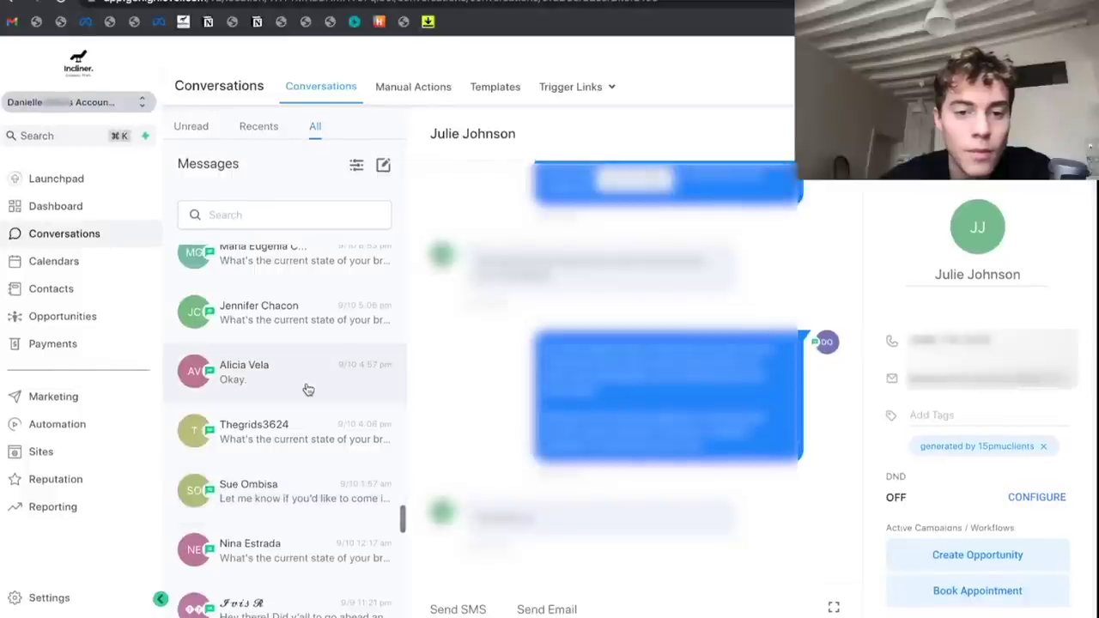
# - Open the conversation with the lead who replied 'Okay.' and highlight the just-following-up message
pyautogui.click(332, 352)
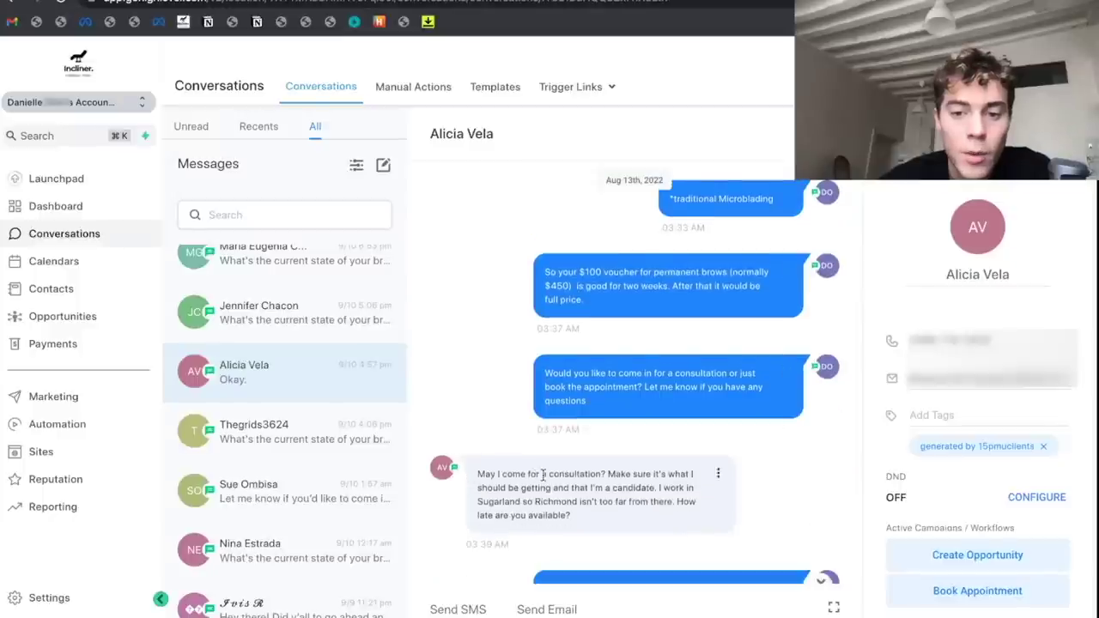
pyautogui.scroll(-5, 301, 434)
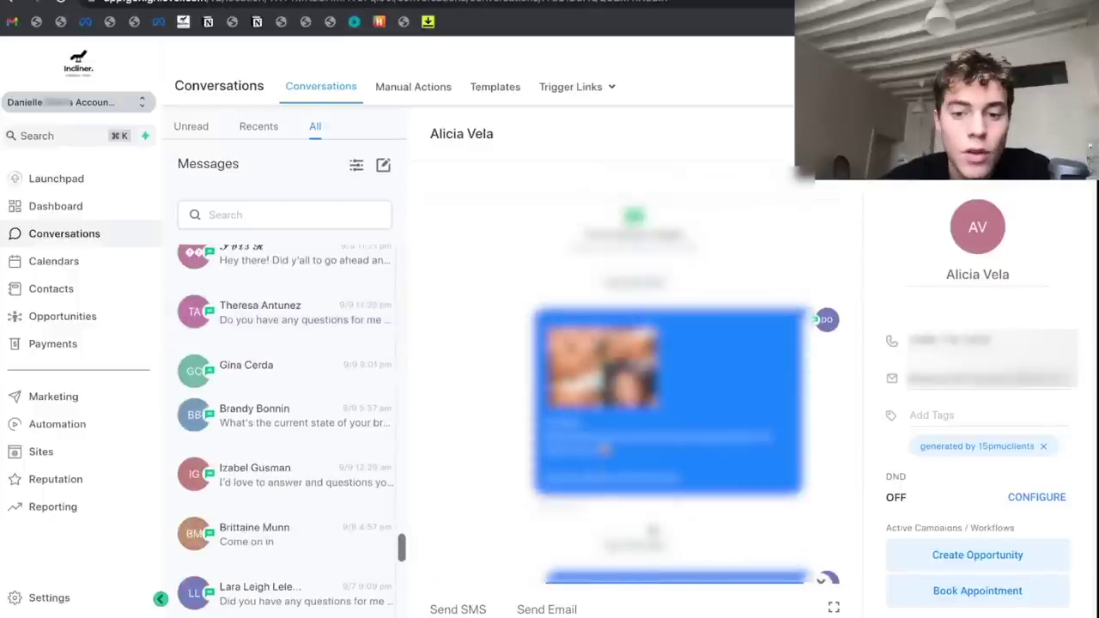
pyautogui.scroll(-2, 578, 457)
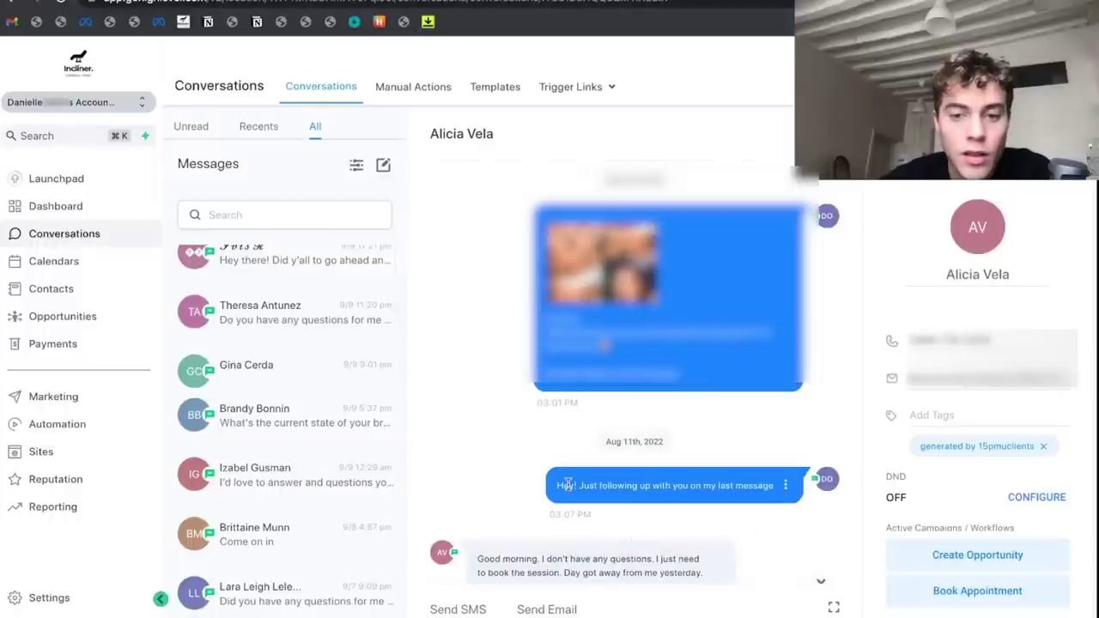
pyautogui.scroll(-1, 675, 431)
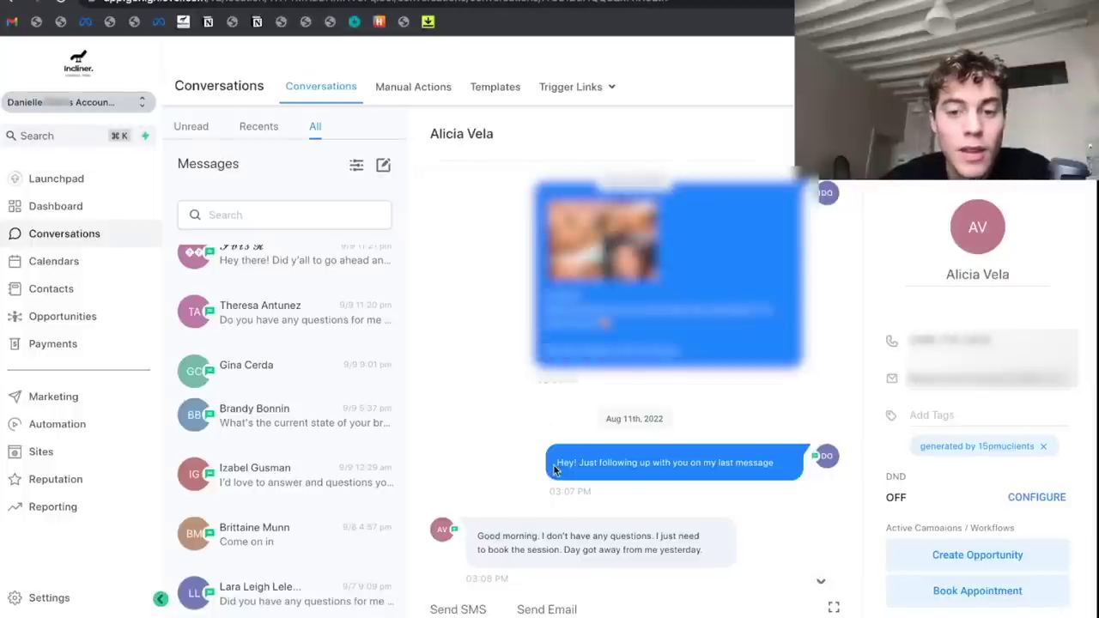
pyautogui.moveTo(555, 468); pyautogui.dragTo(769, 470)
pyautogui.click(765, 467)
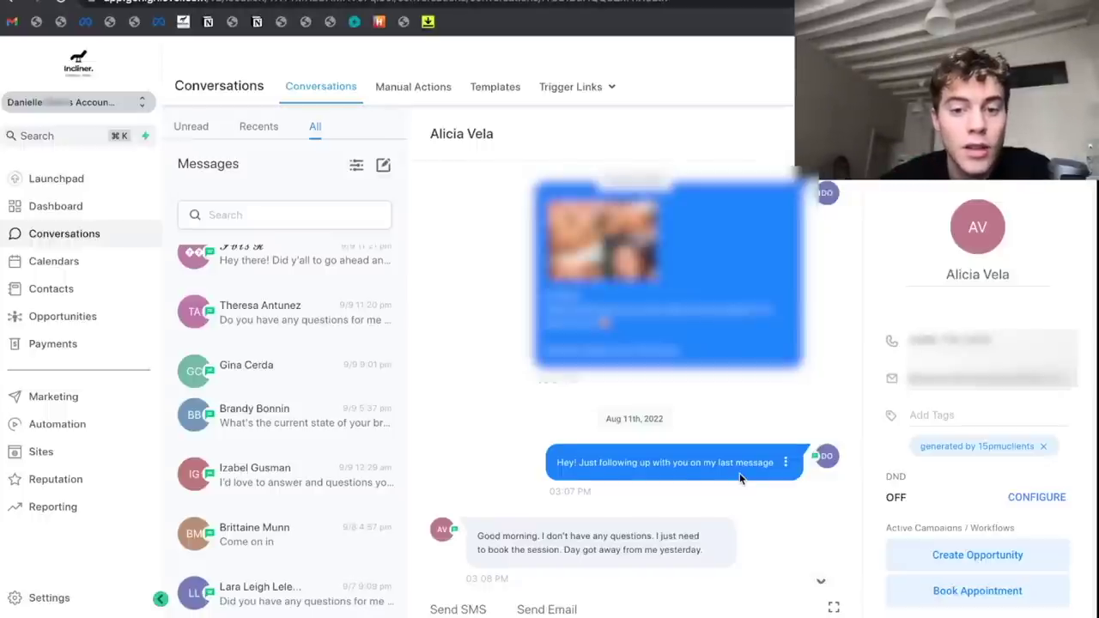
# - Highlight the lead's reply about needing to book and 'Day got away from me yesterday.'
pyautogui.scroll(-1, 739, 473)
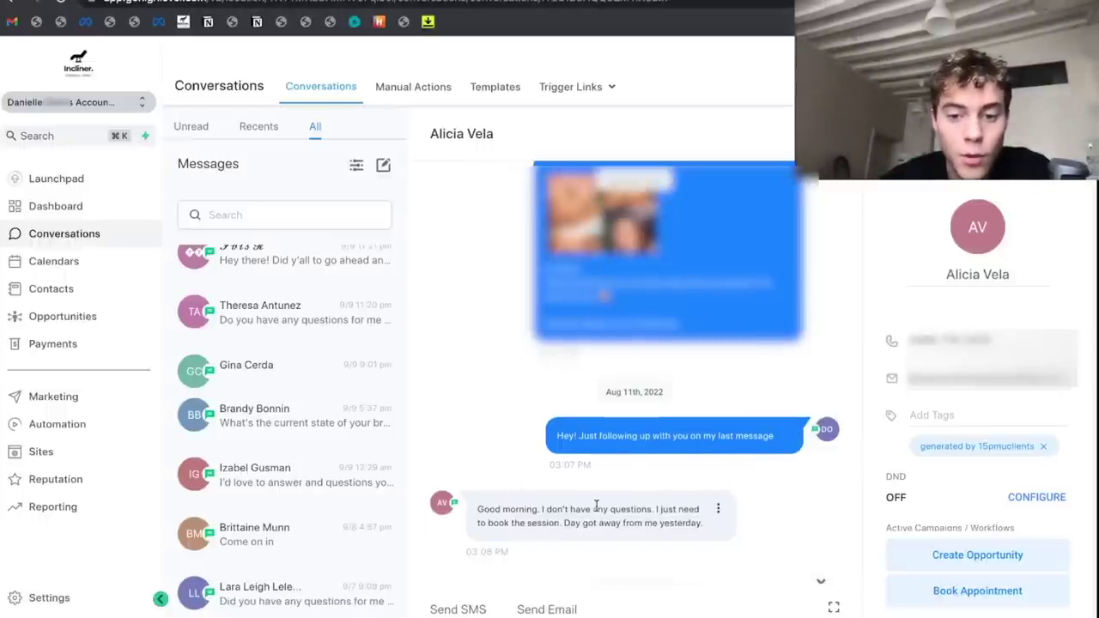
pyautogui.tripleClick(671, 516)
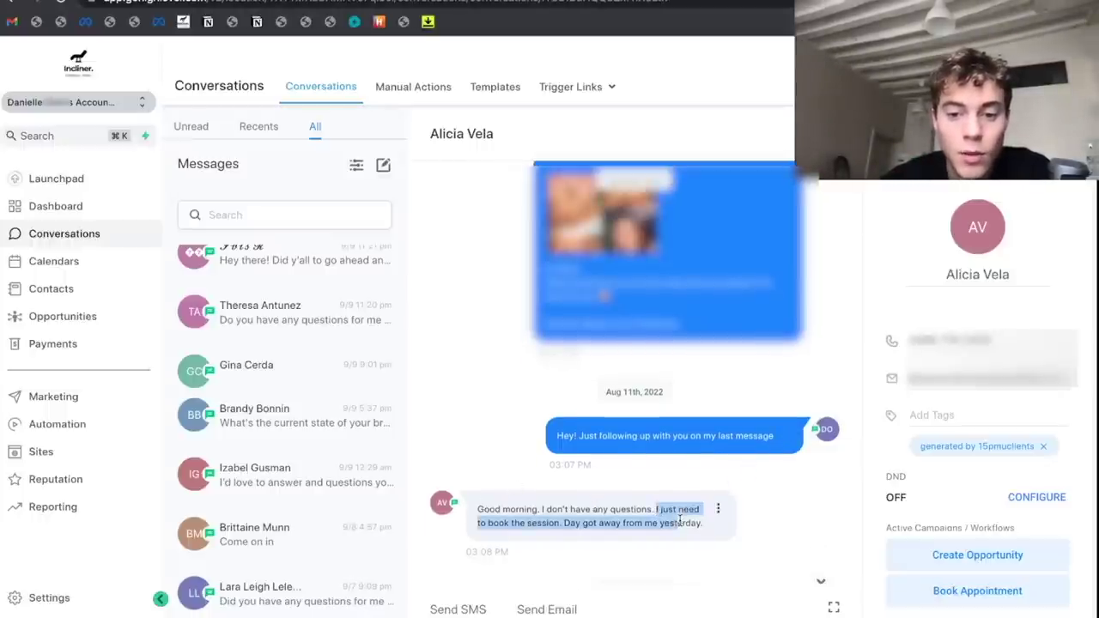
pyautogui.click(552, 526)
pyautogui.moveTo(566, 522); pyautogui.dragTo(715, 523)
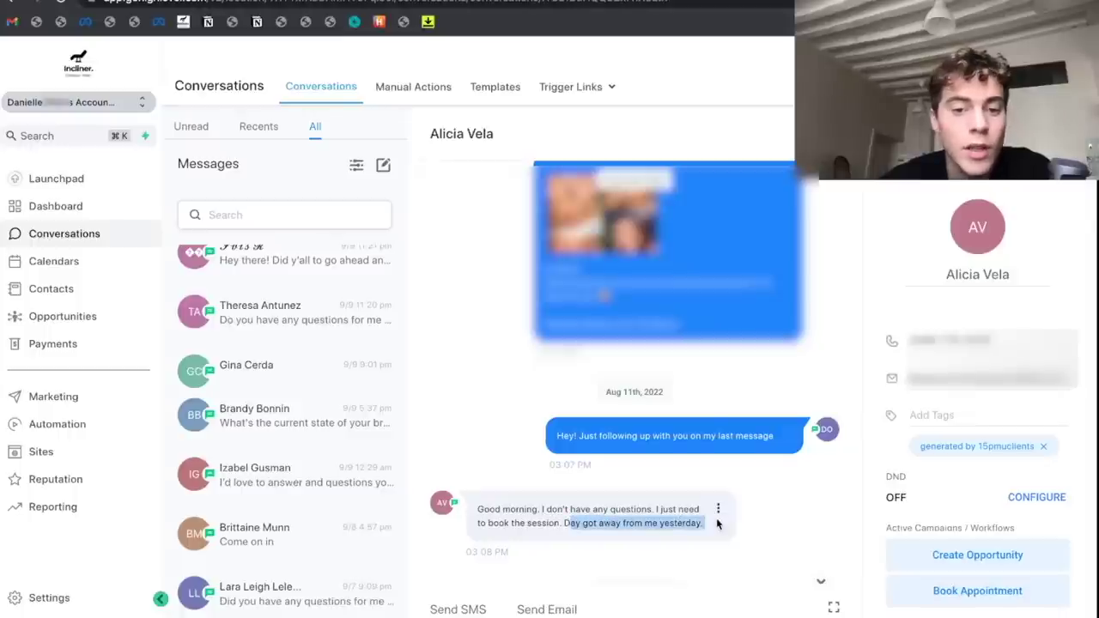
pyautogui.click(718, 523)
pyautogui.scroll(1, 718, 524)
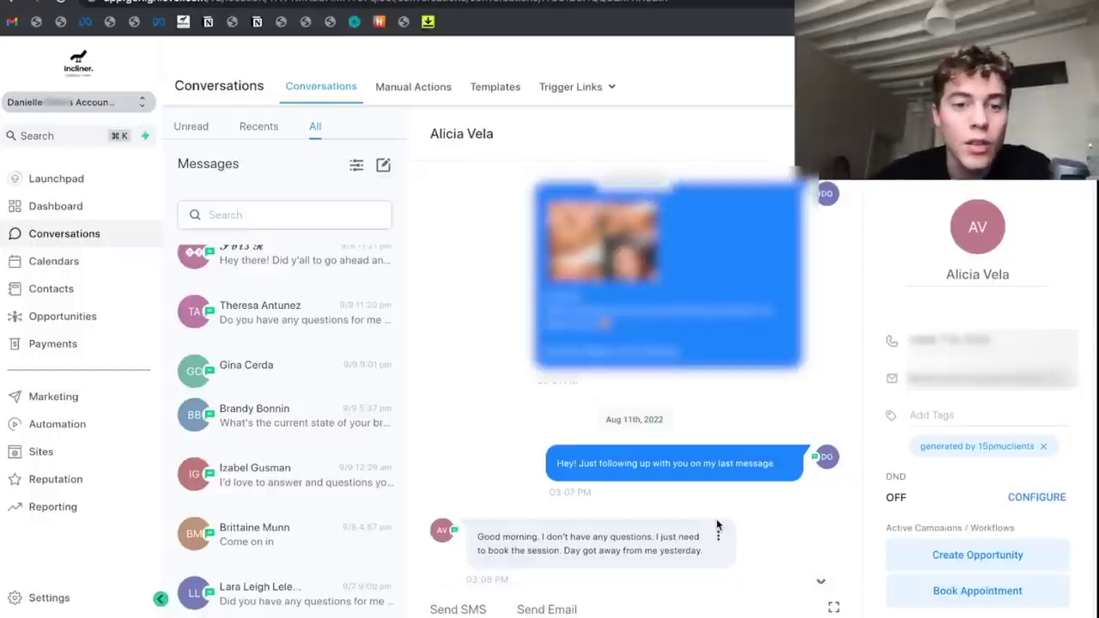
pyautogui.scroll(-1, 324, 369)
pyautogui.scroll(-6, 324, 365)
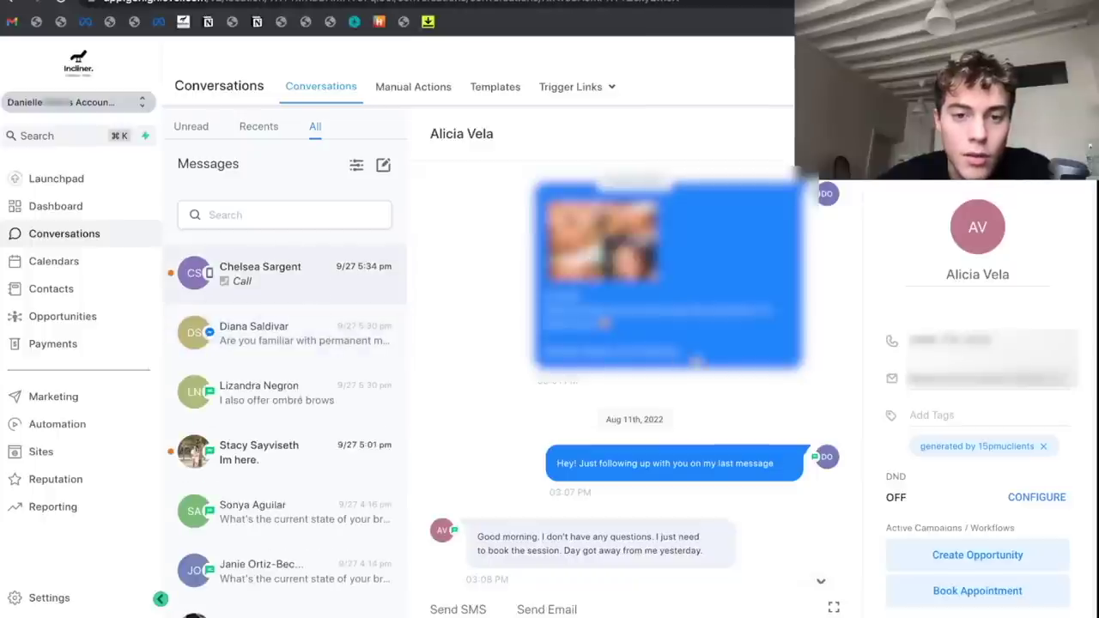
# - Open the newest lead conversation at the top of the Messages list
pyautogui.click(260, 273)
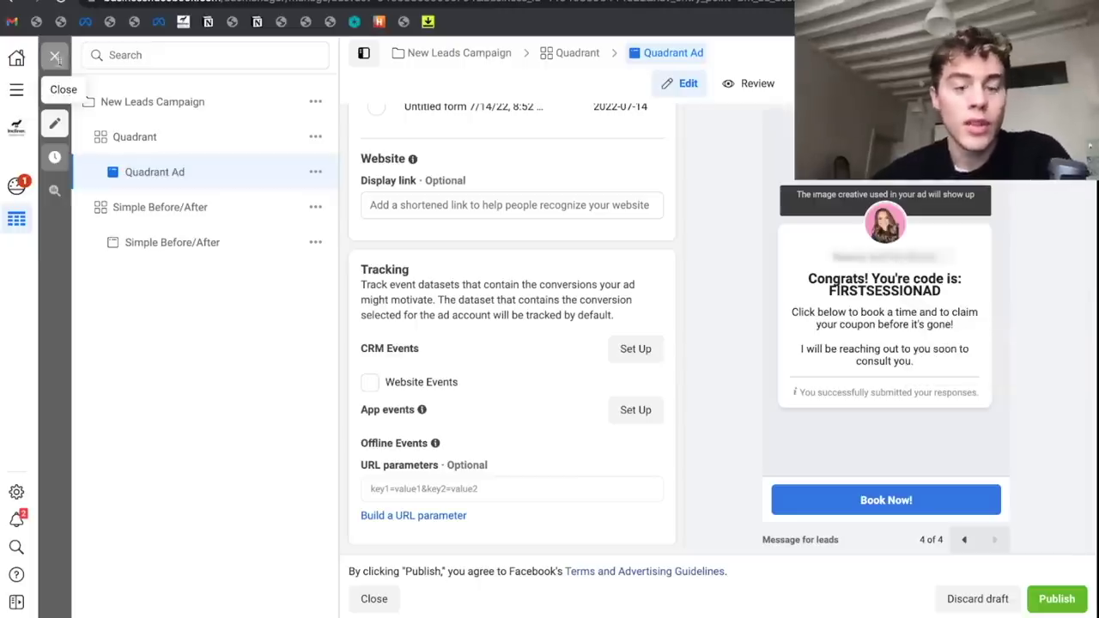
# - Close the ad editor, clear the ad set filter, and show all the campaign's ad sets
pyautogui.click(55, 57)
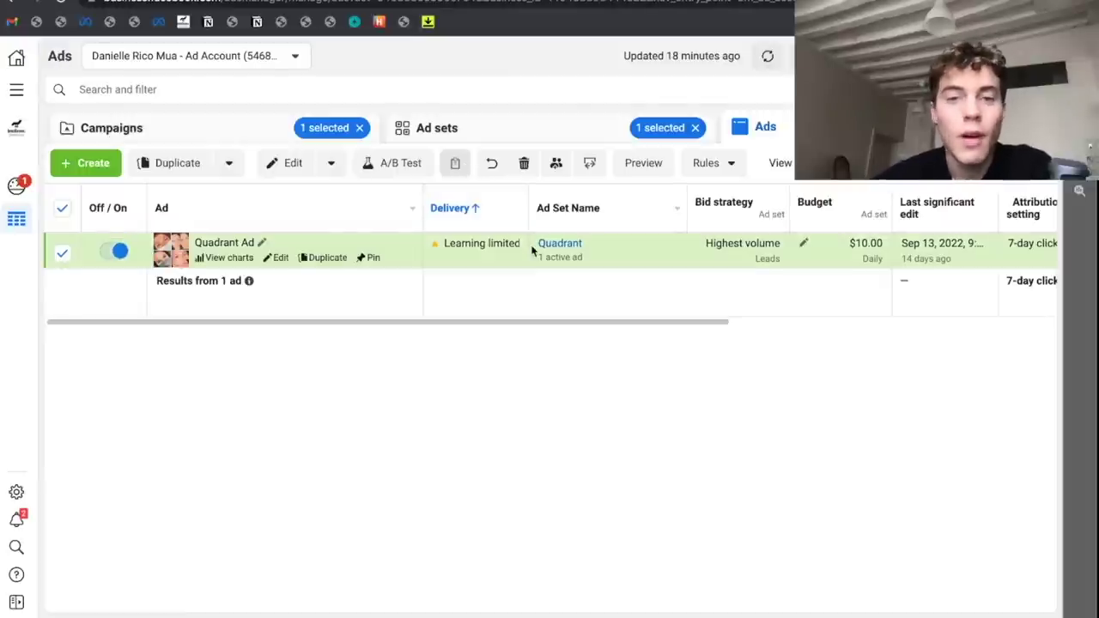
pyautogui.click(696, 129)
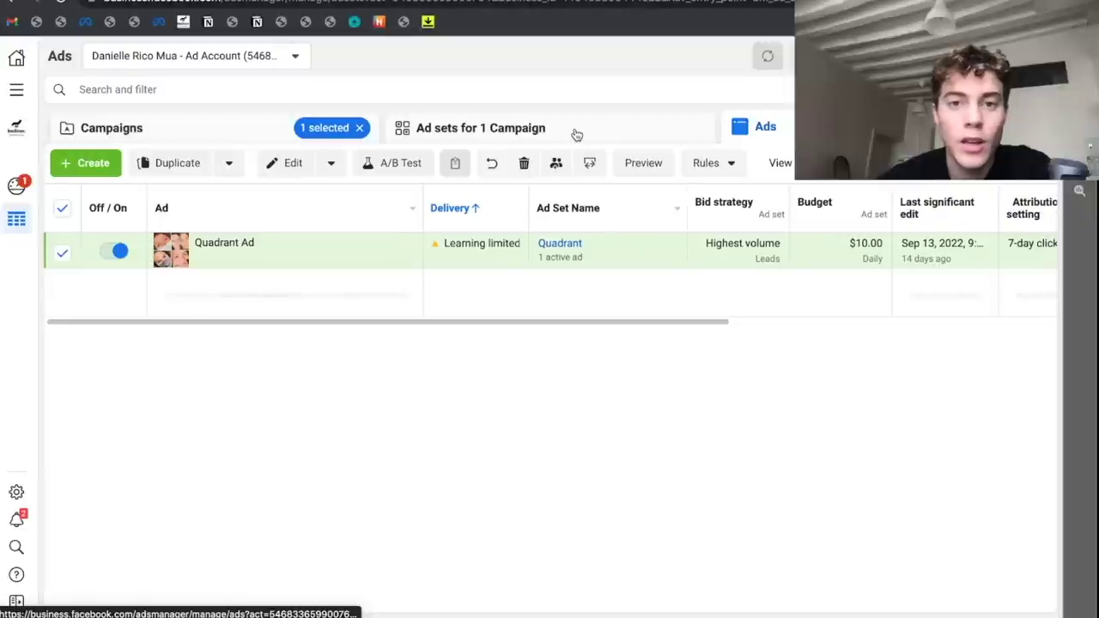
pyautogui.click(577, 135)
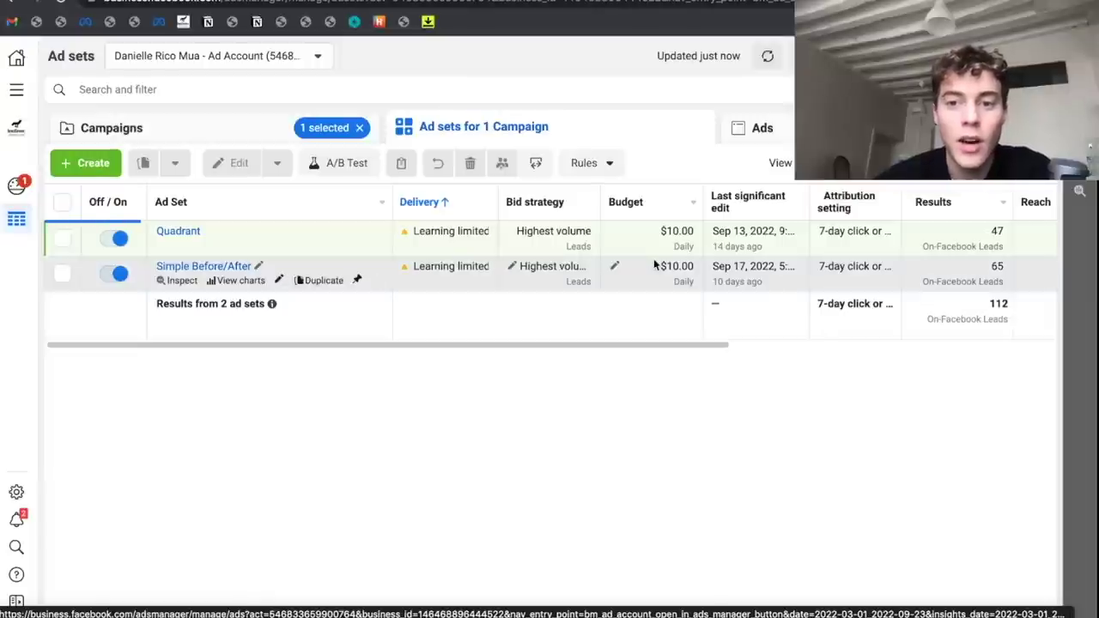
# - Scroll across to compare Reach, Impressions, Cost per result and Amount spent for both ad sets
pyautogui.hscroll(5, 653, 259)
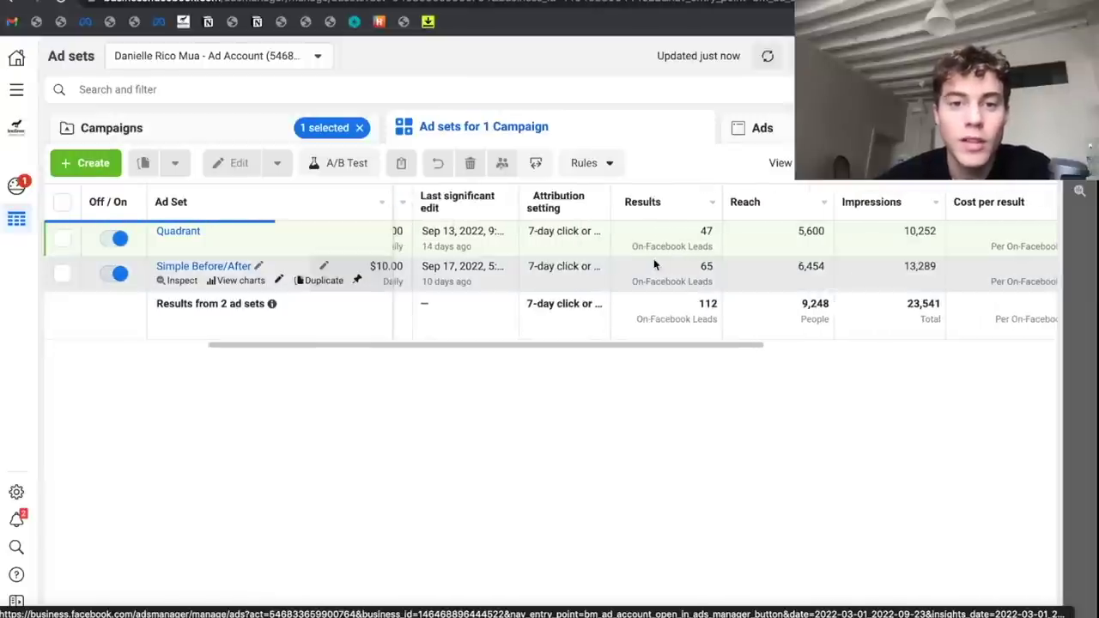
pyautogui.hscroll(3, 653, 265)
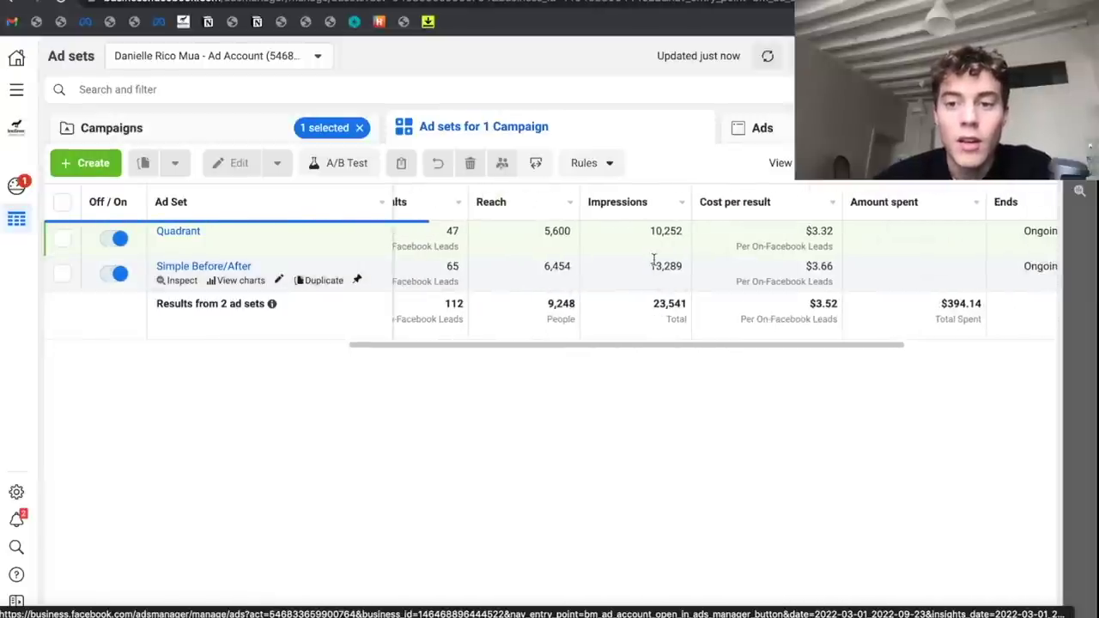
pyautogui.hscroll(2, 654, 265)
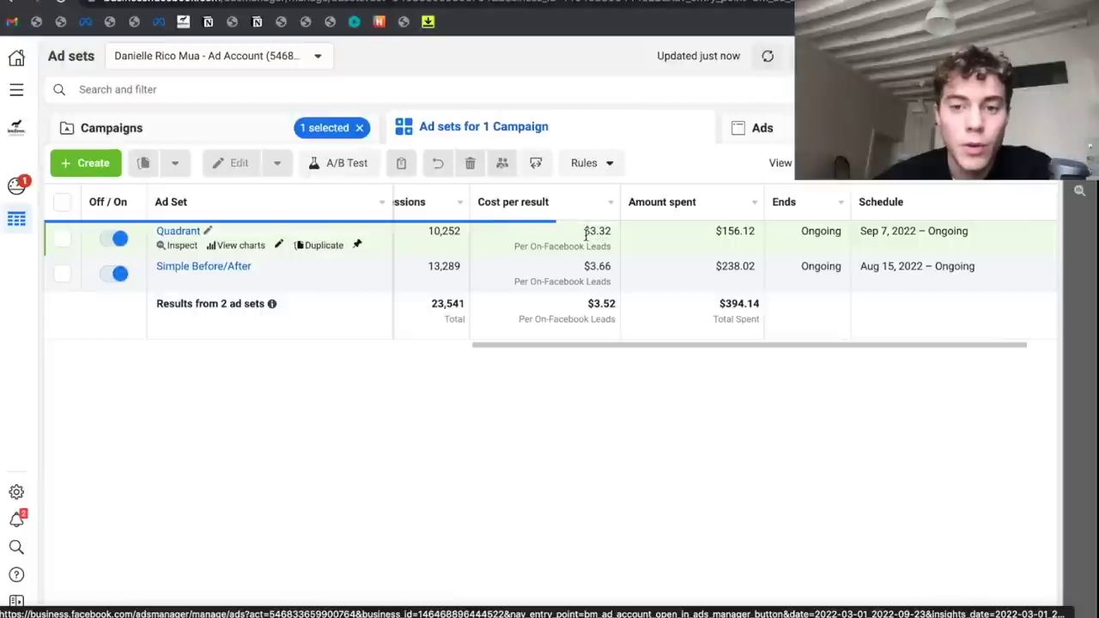
pyautogui.hscroll(-2, 587, 236)
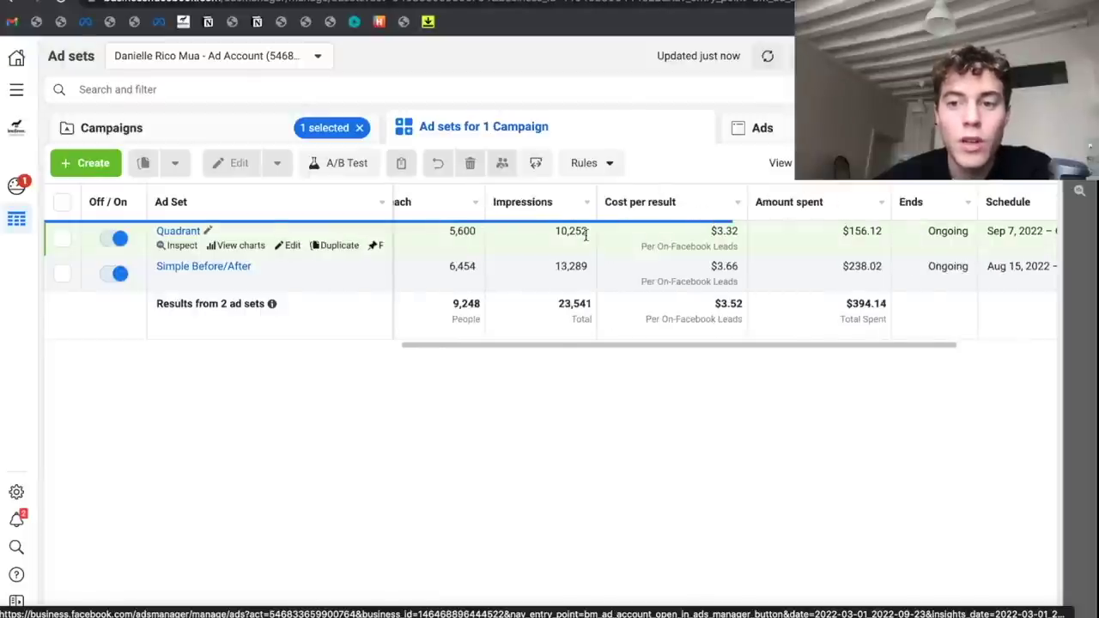
pyautogui.hscroll(2, 654, 243)
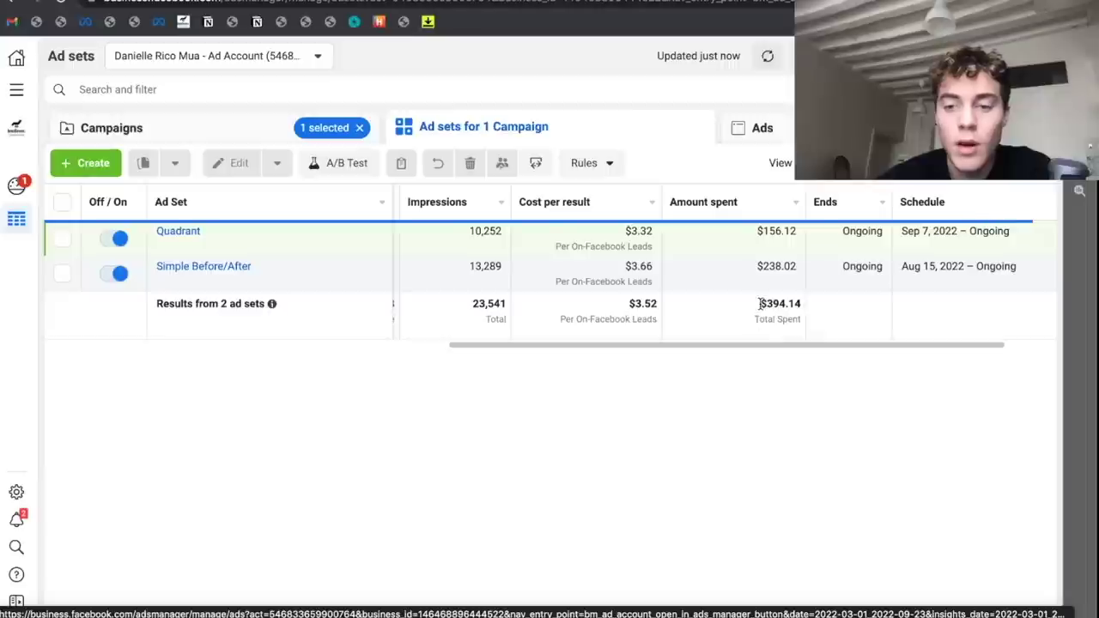
pyautogui.hscroll(-2, 760, 305)
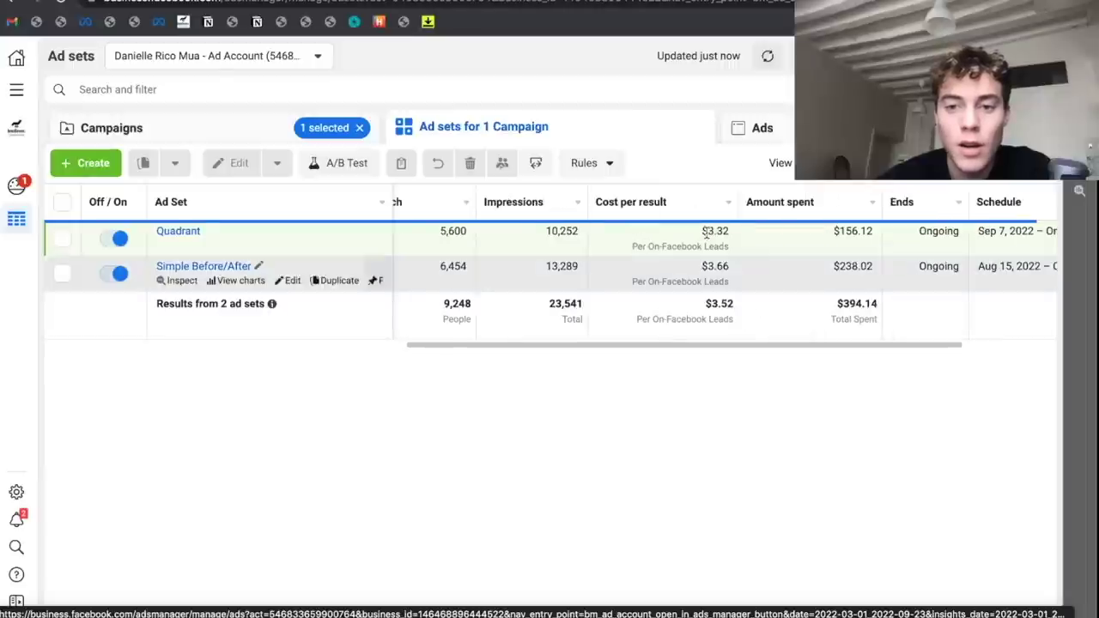
# - Select the Quadrant ad set's checkbox in the ad sets table
pyautogui.click(731, 232)
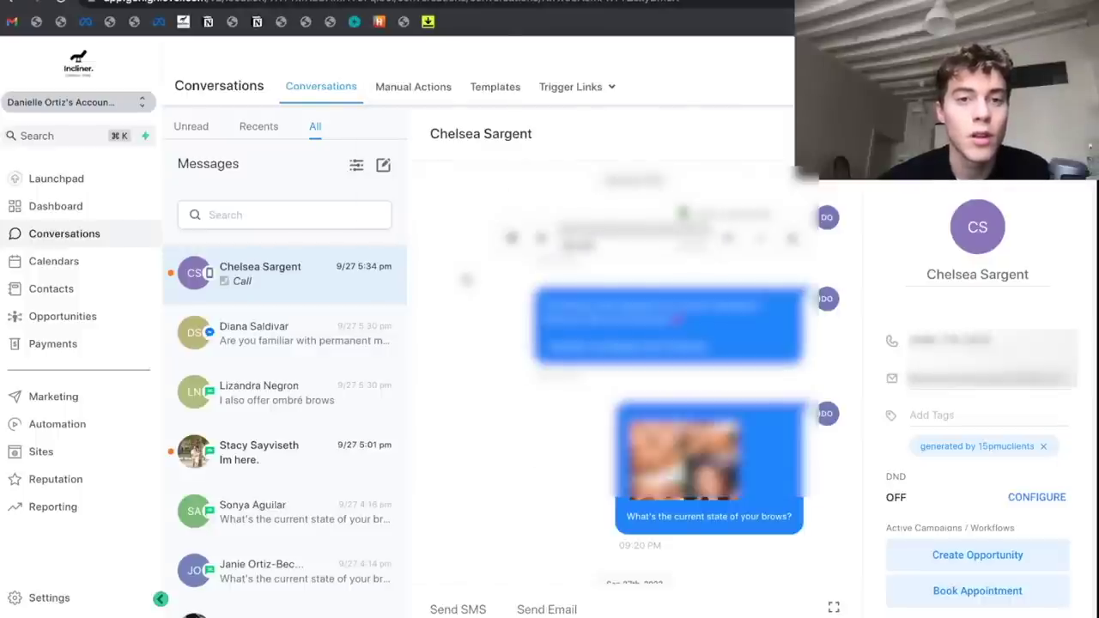
# - Return to the Ads Manager ad sets results, then open a blank new browser tab
pyautogui.hotkey('ctrl', 'Tab')
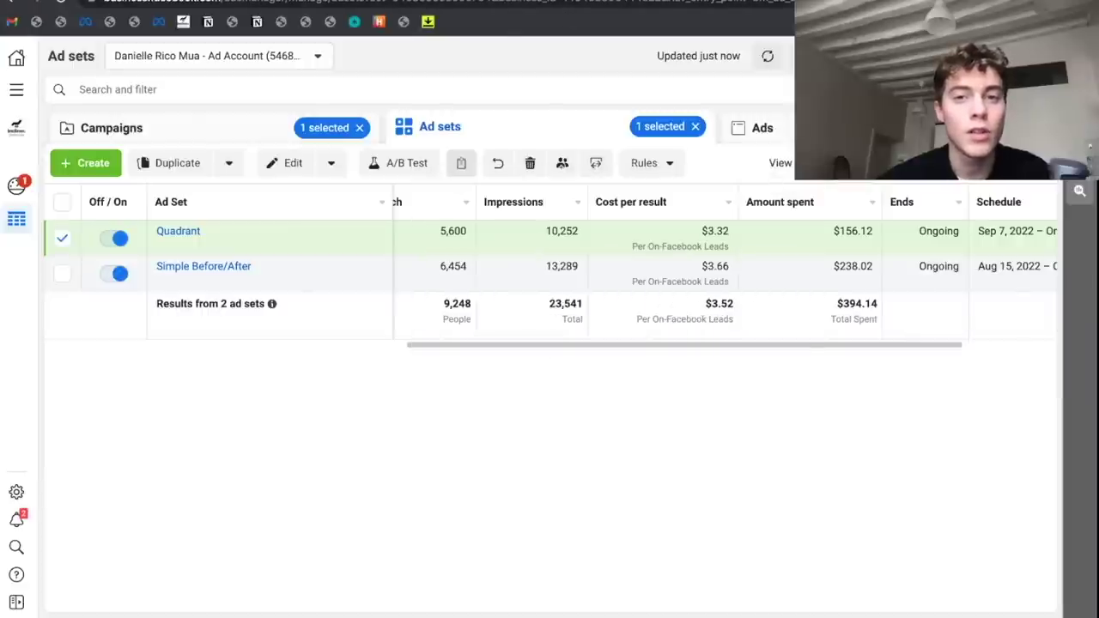
pyautogui.hotkey('ctrl', 't')
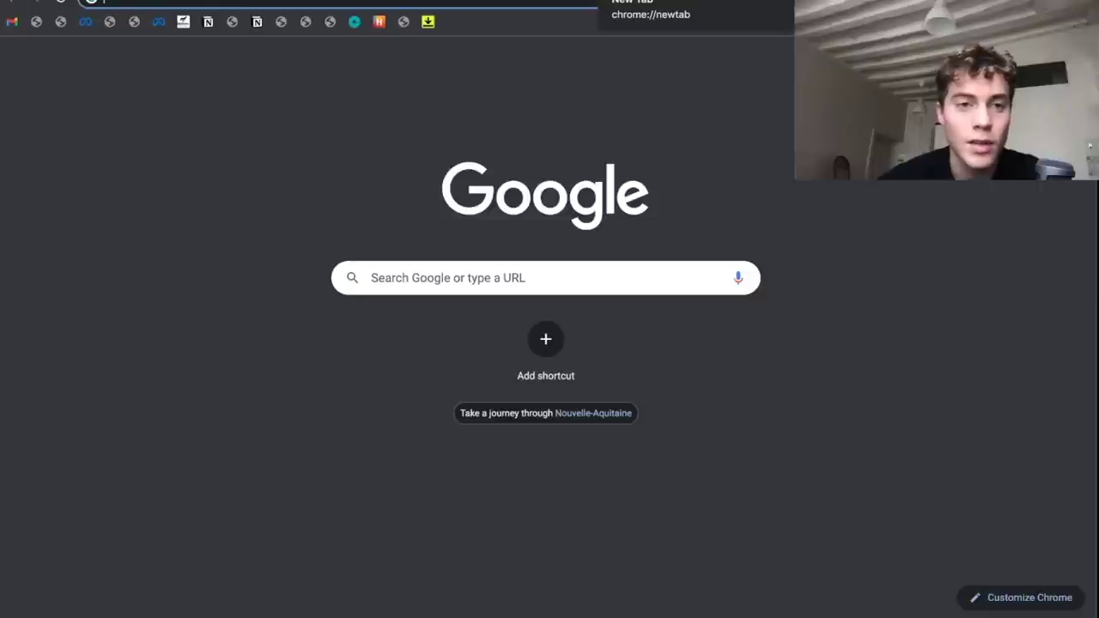
# - Search 'calc' and compute 350 ÷ 20 on Google's calculator, getting 17.5
pyautogui.write('calc')
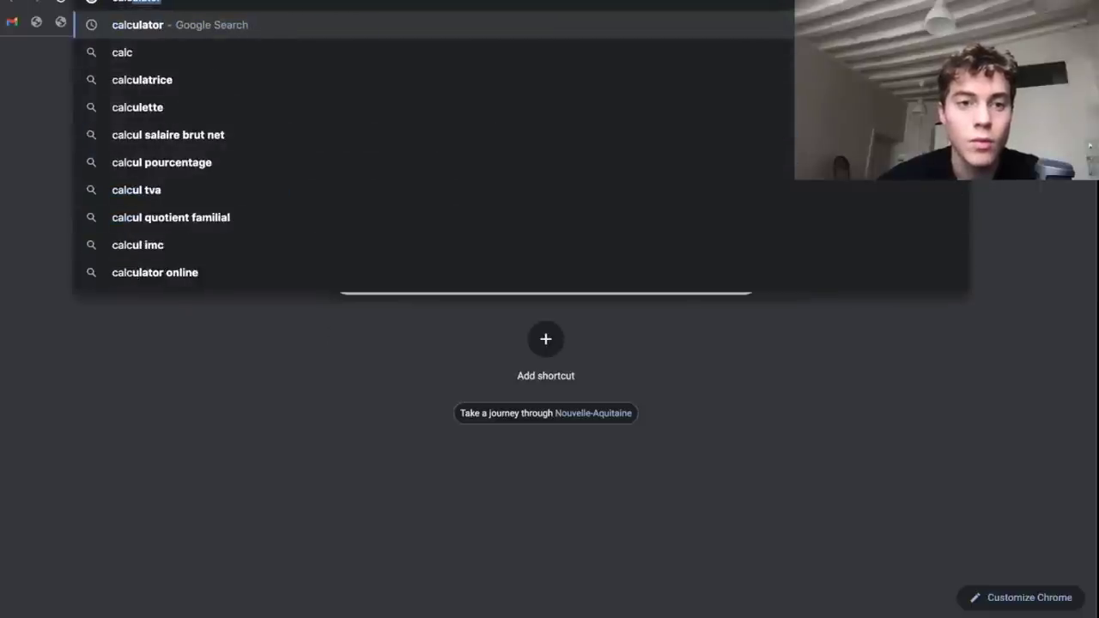
pyautogui.press('Return')
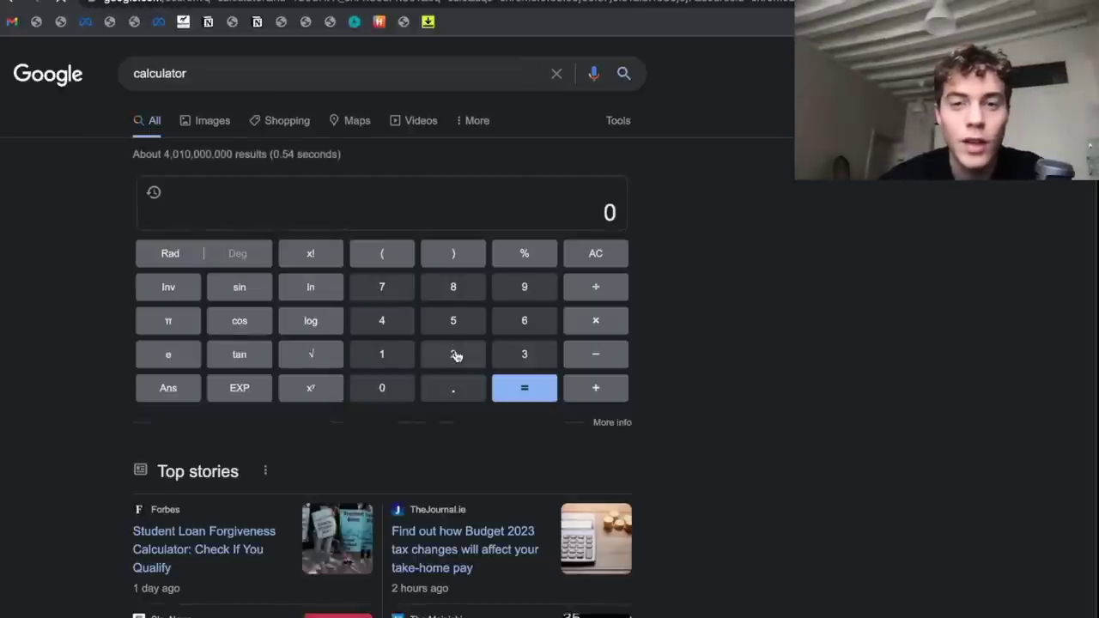
pyautogui.click(510, 357)
pyautogui.click(453, 323)
pyautogui.click(396, 397)
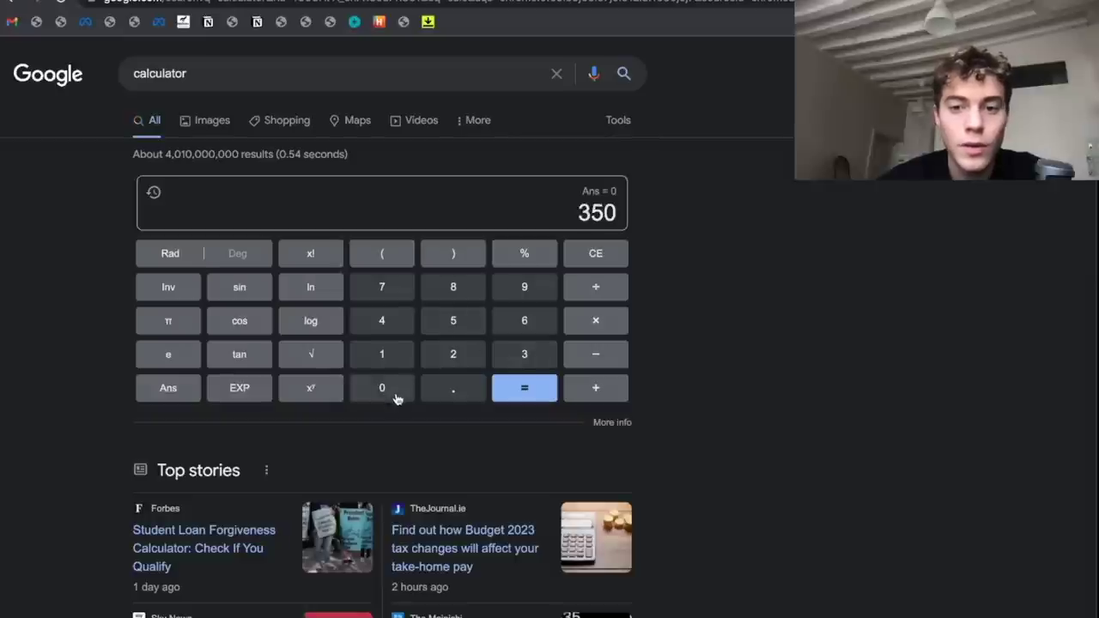
pyautogui.click(595, 292)
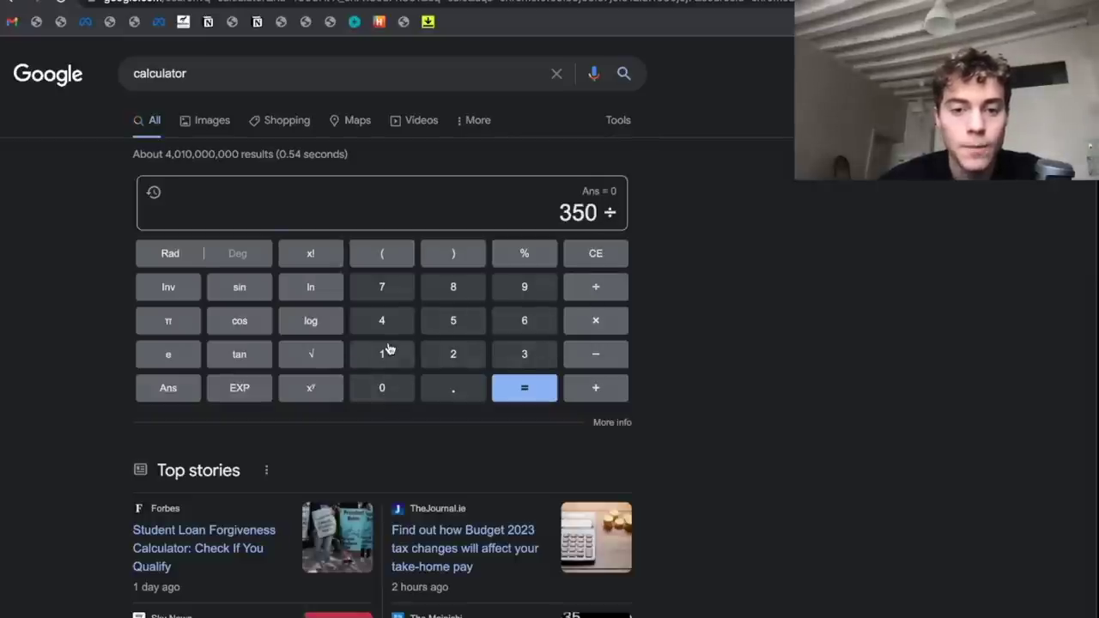
pyautogui.click(444, 353)
pyautogui.click(391, 399)
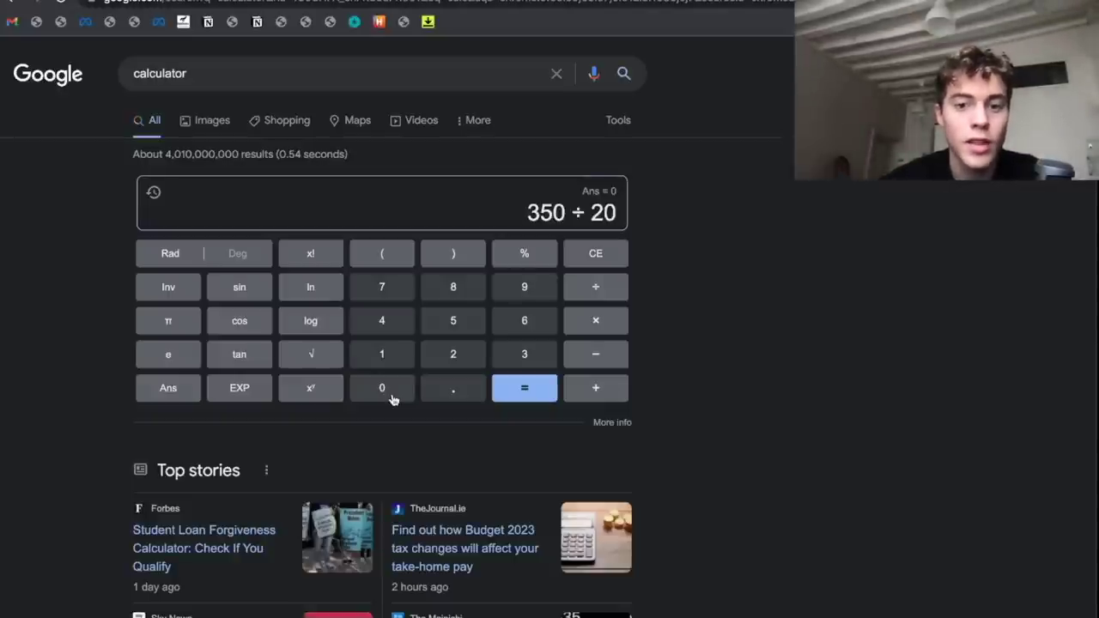
pyautogui.click(545, 397)
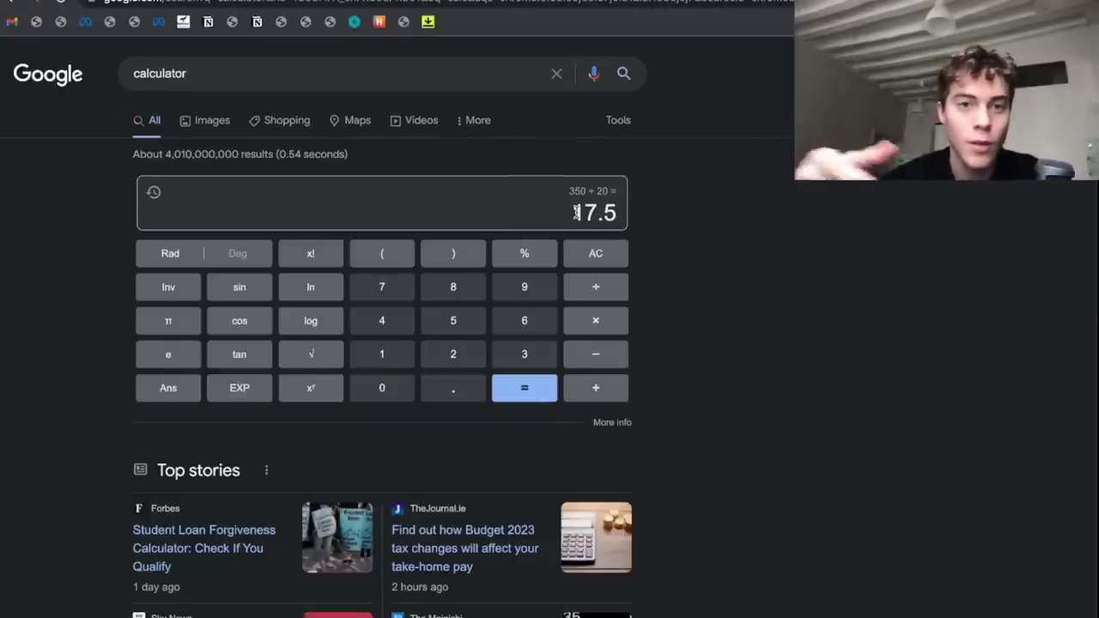
# - Switch to the Lucidspark Ideation board showing the 'Selecting Your Offer' flowchart
pyautogui.hotkey('ctrl', 'Tab')
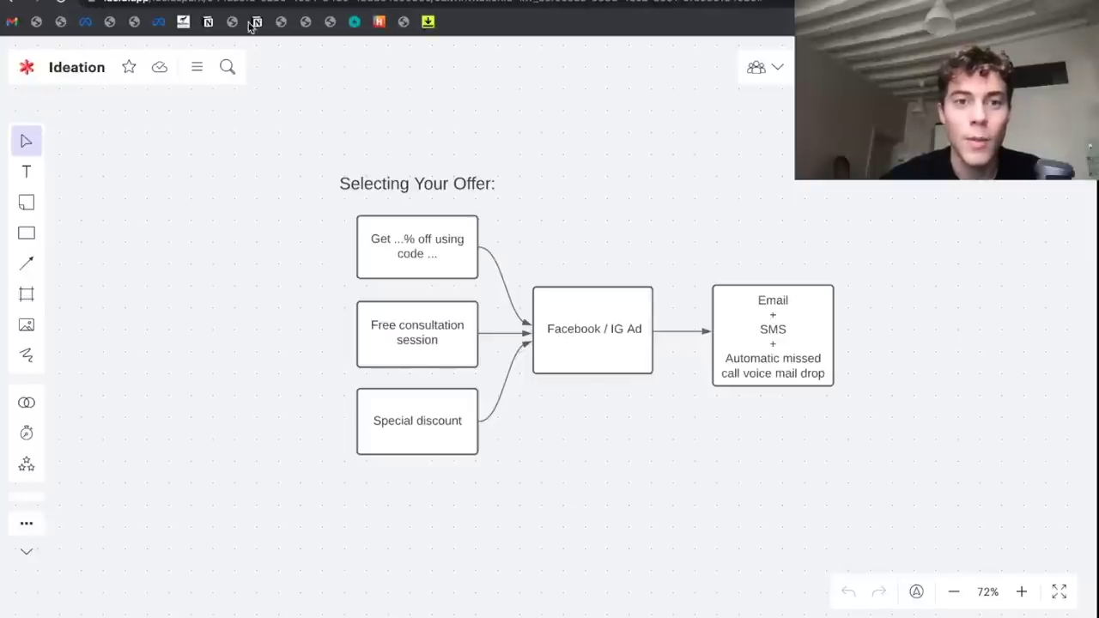
# - Return to the Facebook Ads Manager ad sets table showing $3.52 per lead from $394.14 spent
pyautogui.hotkey('ctrl', 'Tab')
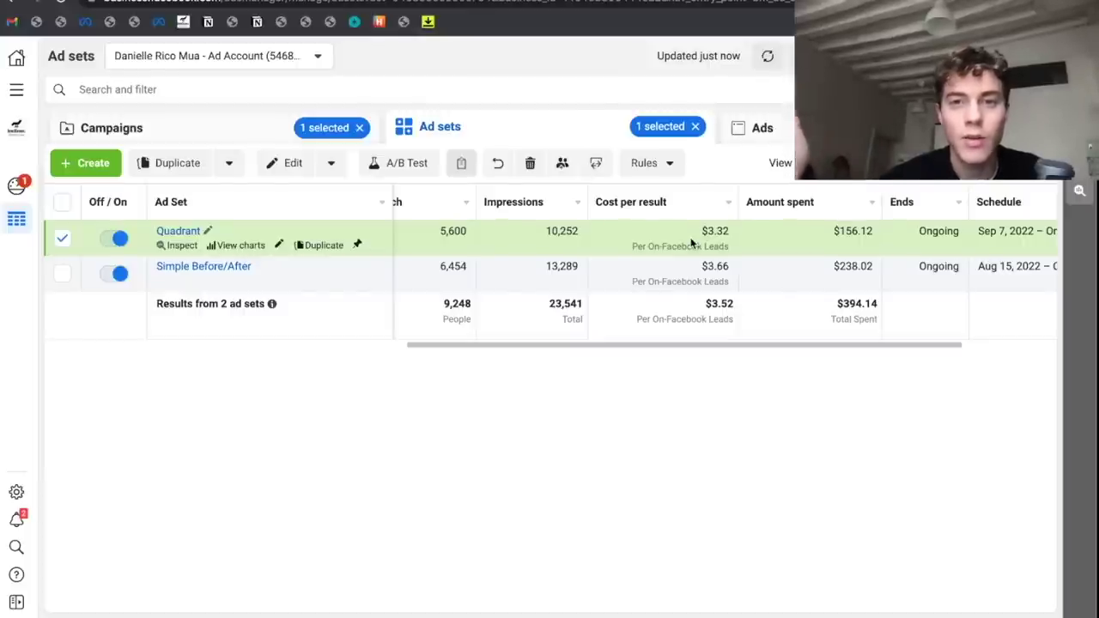
# - On the Ideation board, nudge the three offer boxes left and drag the 'Selecting Your Offer:' title above them
pyautogui.hotkey('ctrl', 'Tab')
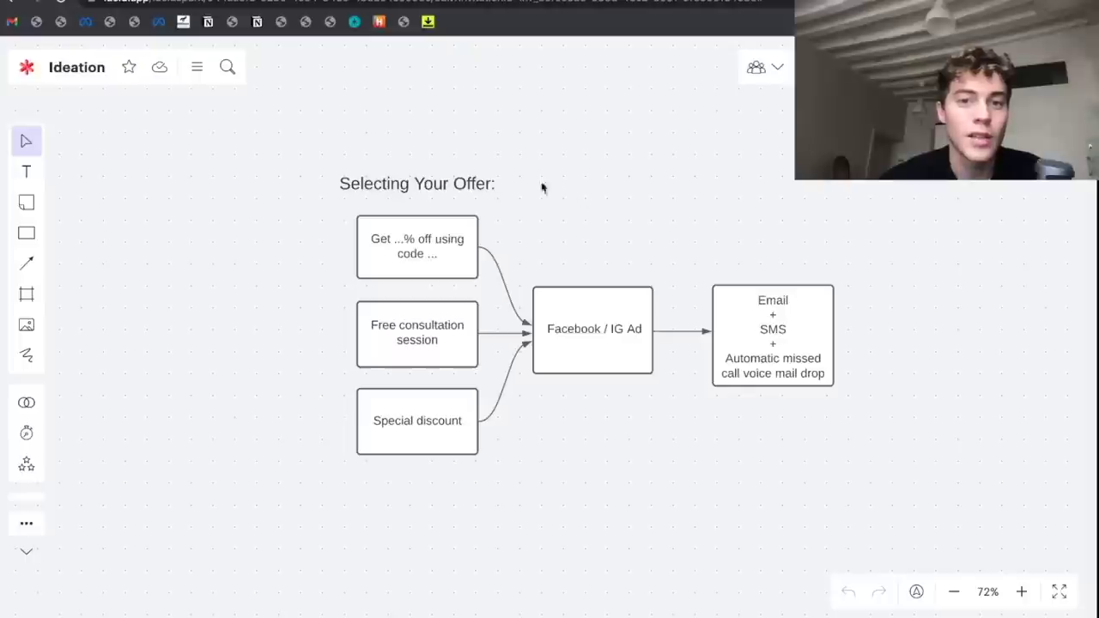
pyautogui.moveTo(328, 222); pyautogui.dragTo(416, 420)
pyautogui.hotkey('shift', 'Left')
pyautogui.hotkey('shift', 'Left')
pyautogui.hotkey('shift', 'Left')
pyautogui.hotkey('shift', 'Left')
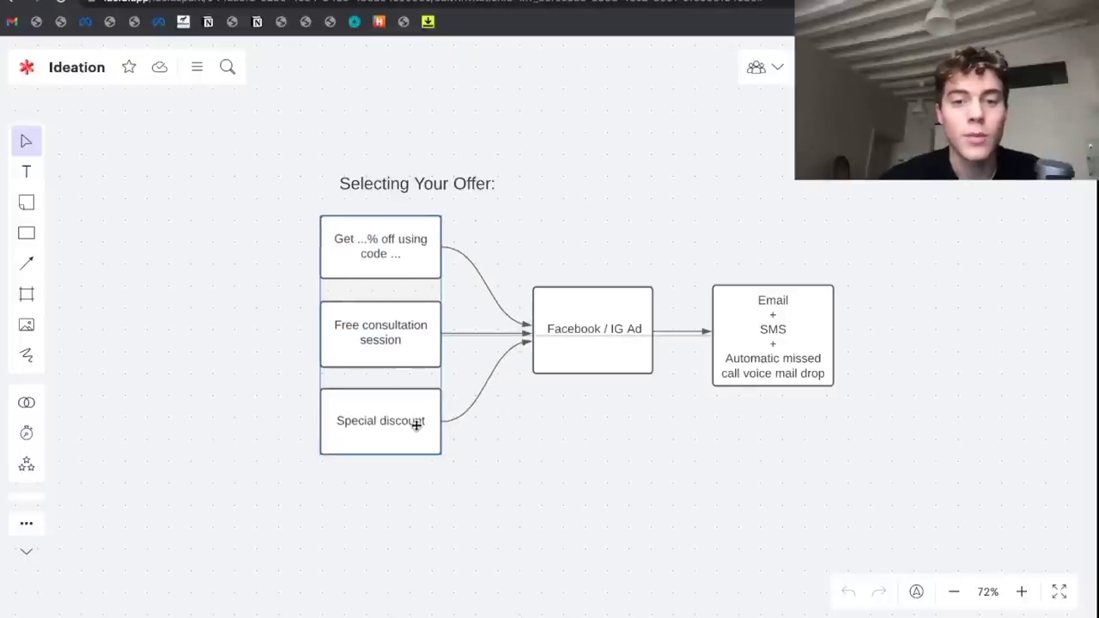
pyautogui.press('Right')
pyautogui.press('Right')
pyautogui.press('Right')
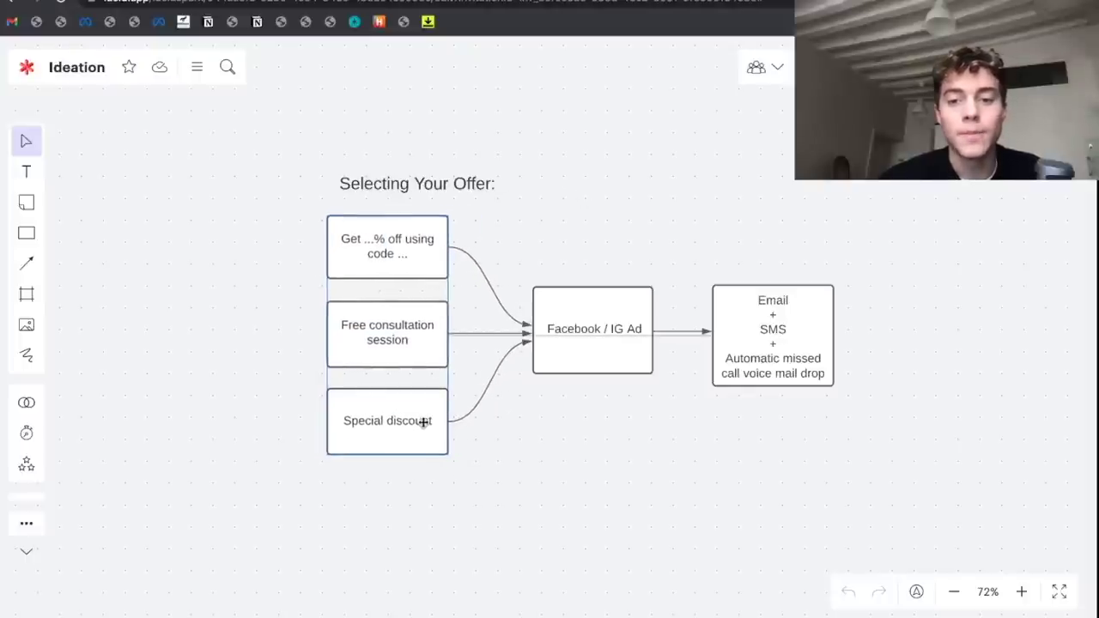
pyautogui.click(615, 466)
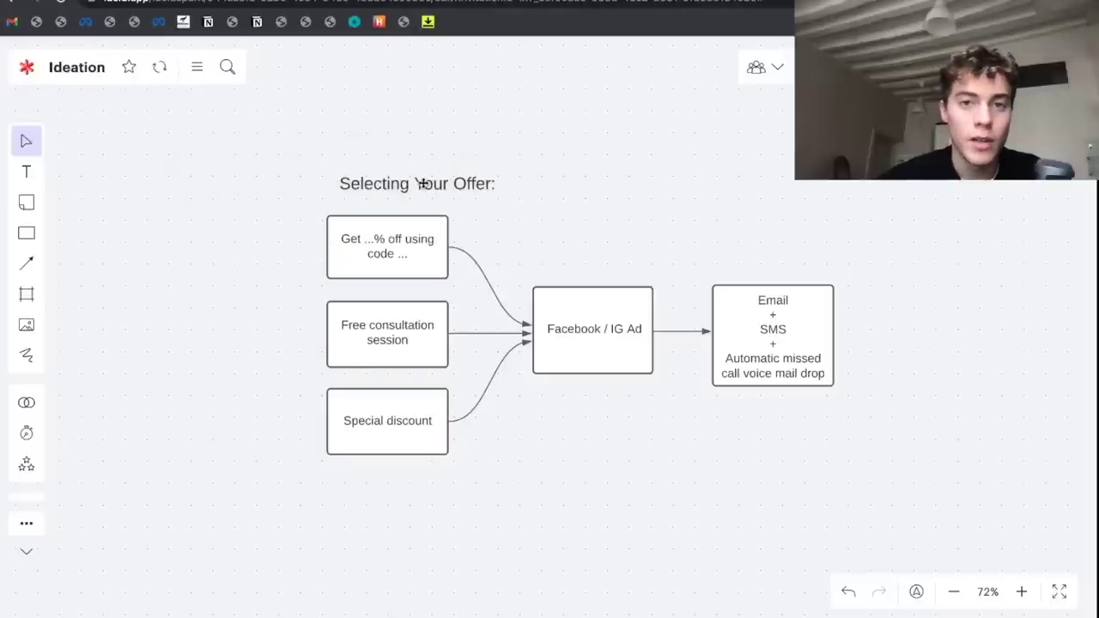
pyautogui.moveTo(423, 183); pyautogui.dragTo(392, 177)
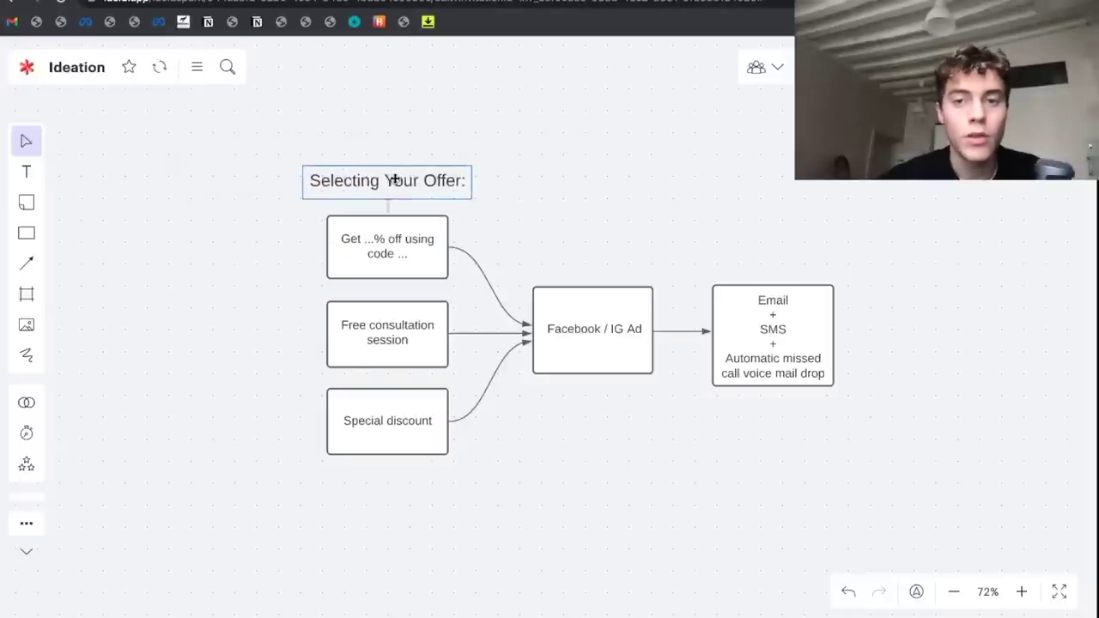
pyautogui.click(309, 127)
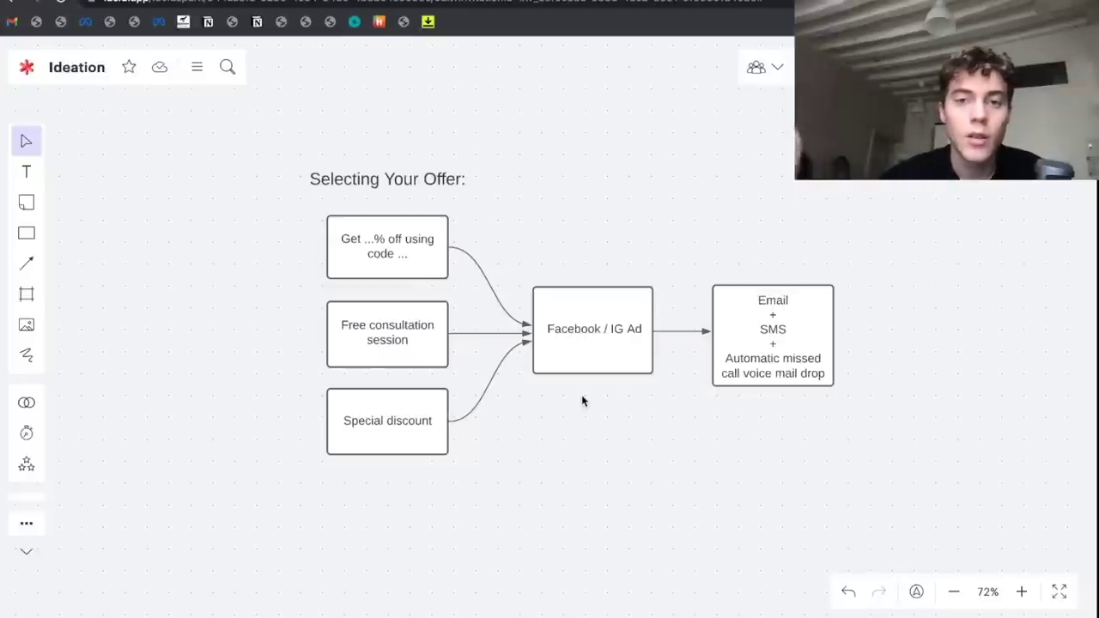
pyautogui.hscroll(5, 593, 327)
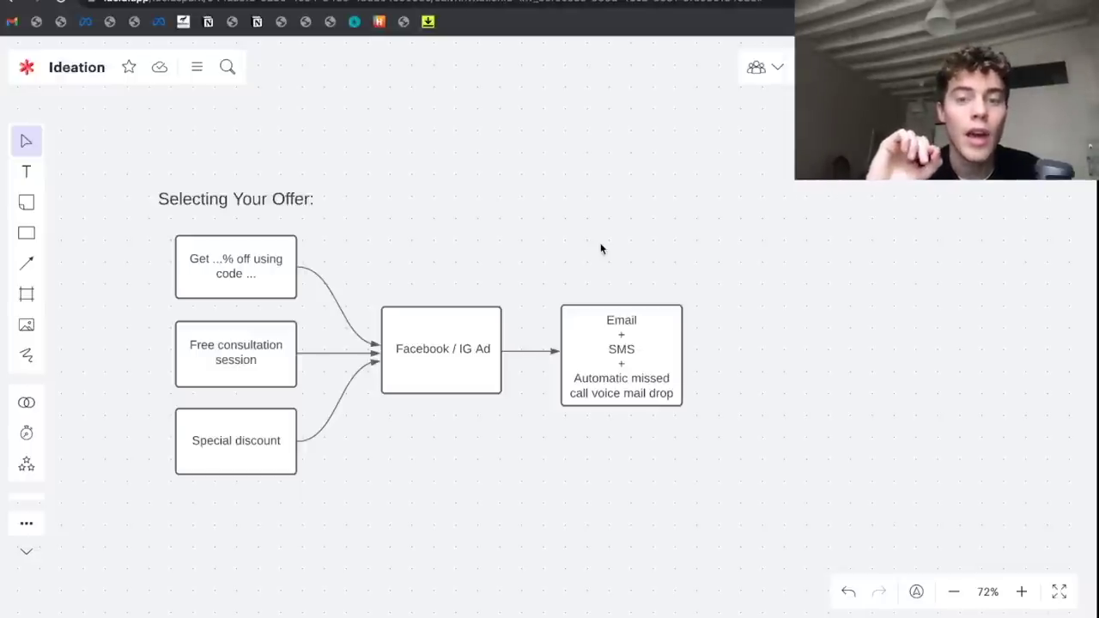
# - Go to Automation > Workflows and open the 'Recipe - Fast Five' workflow
pyautogui.click(404, 21)
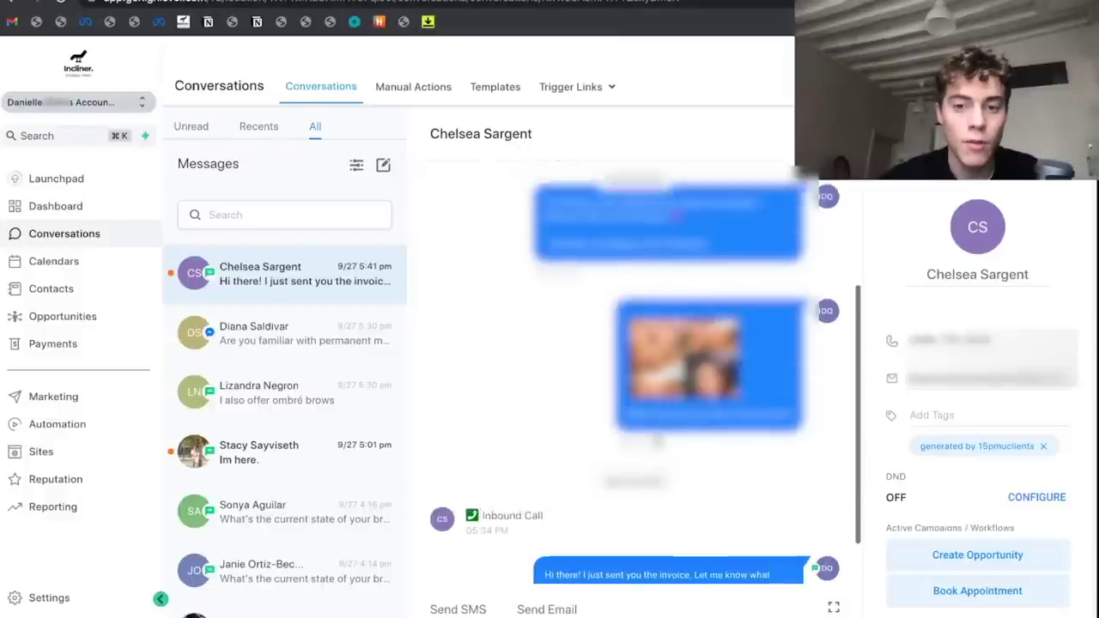
pyautogui.click(99, 429)
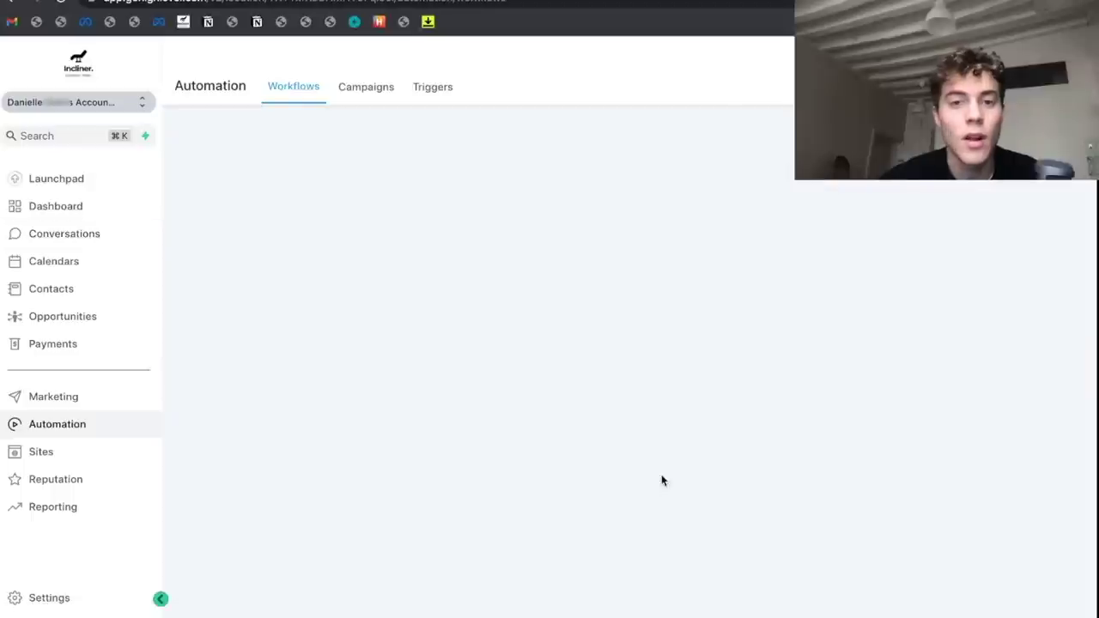
pyautogui.scroll(-3, 499, 281)
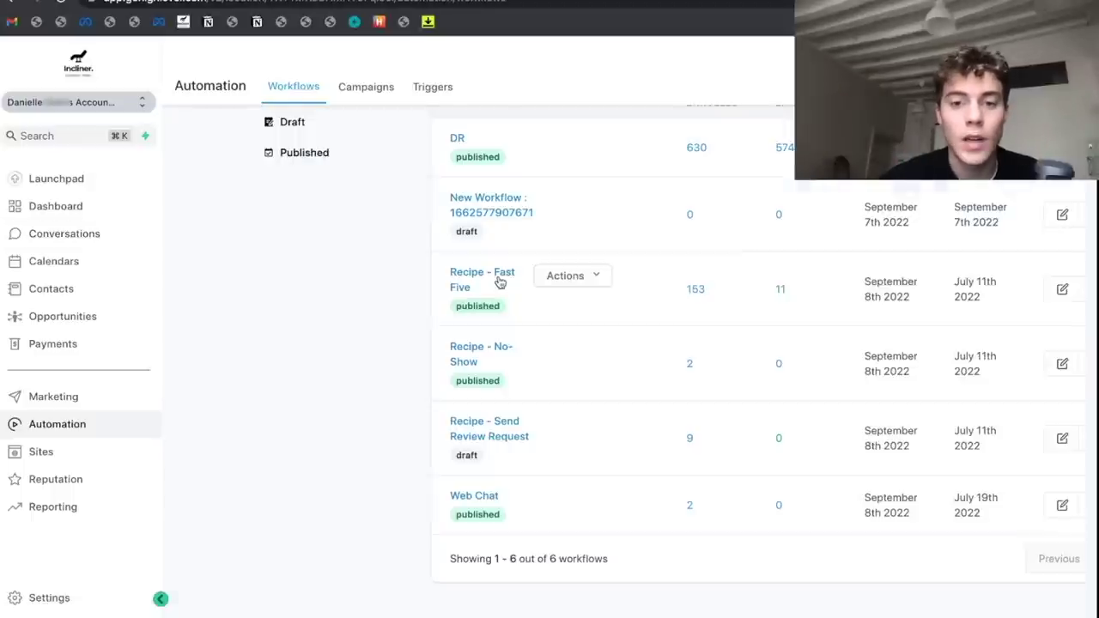
pyautogui.click(498, 280)
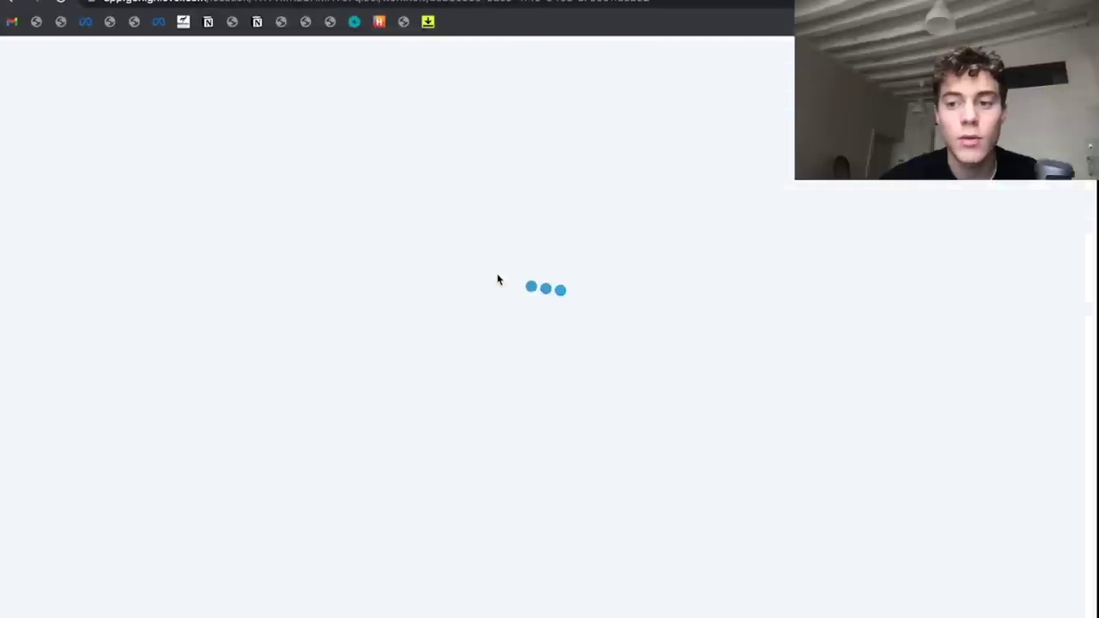
pyautogui.scroll(-5, 564, 386)
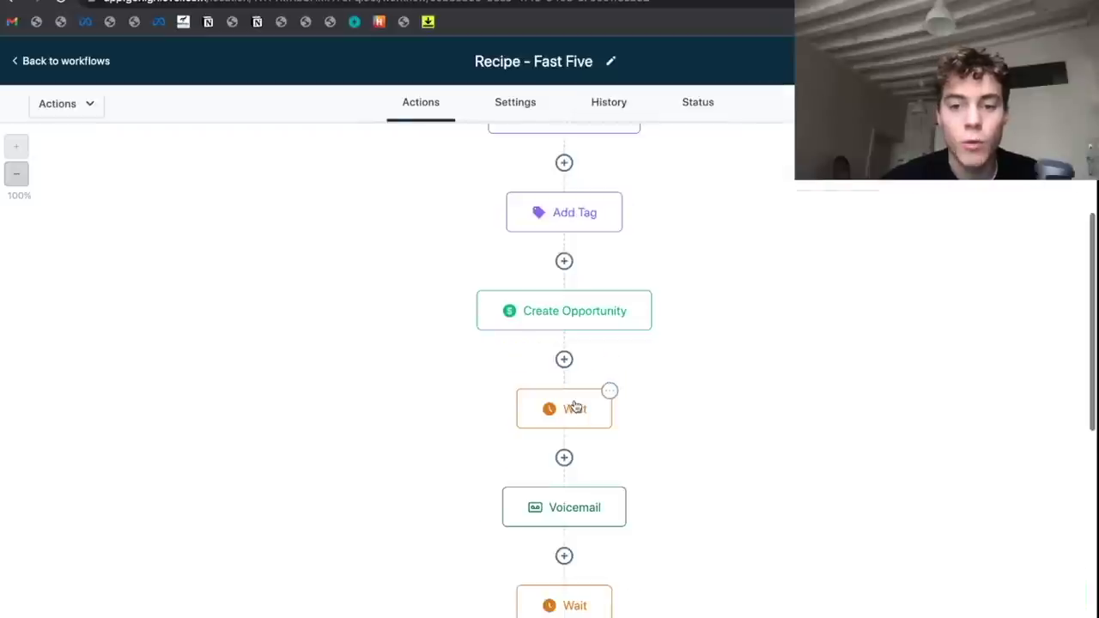
pyautogui.click(572, 407)
pyautogui.scroll(-1, 498, 468)
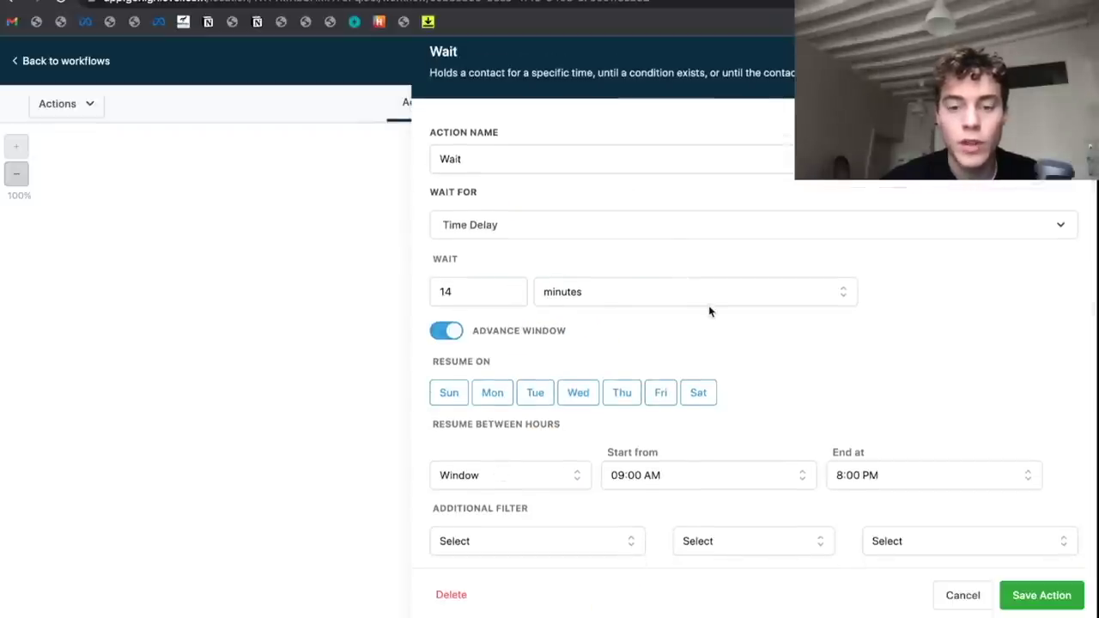
pyautogui.press('Escape')
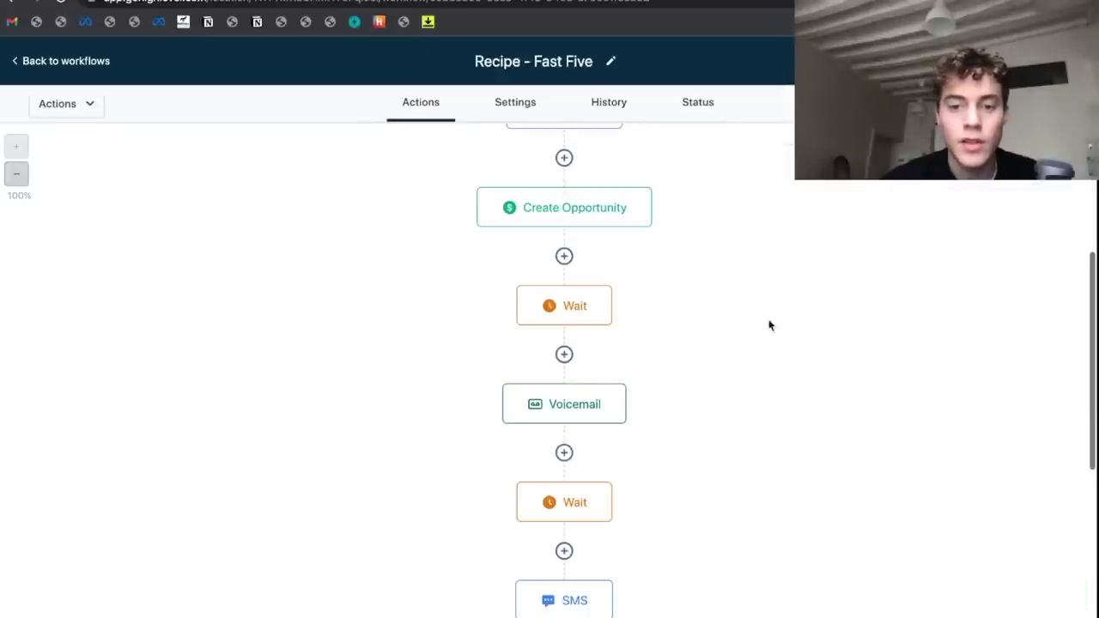
pyautogui.click(584, 409)
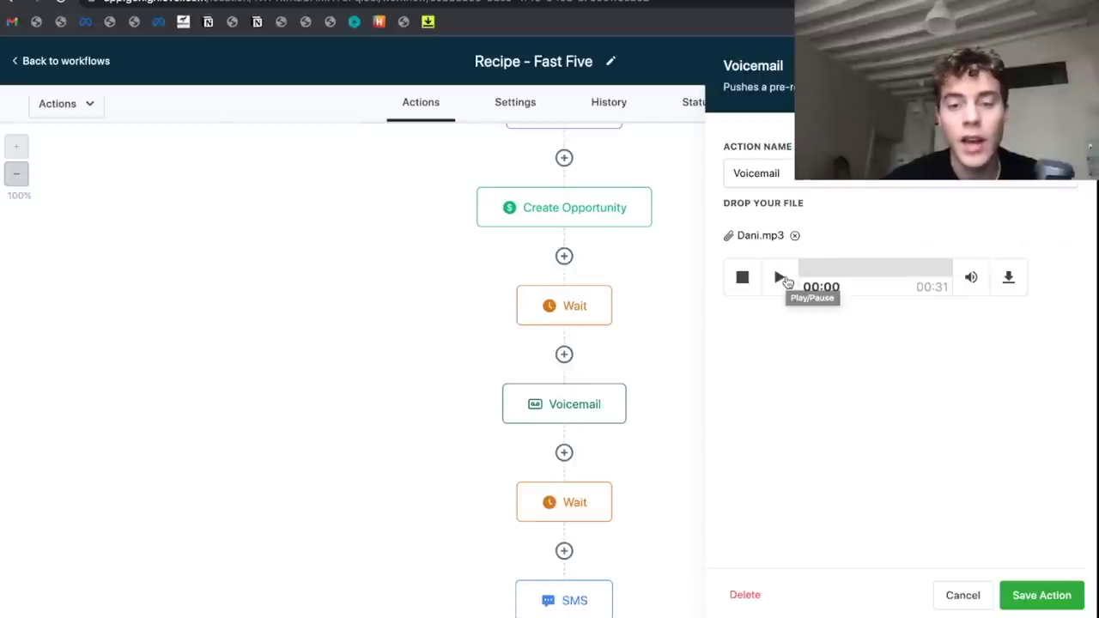
pyautogui.press('Escape')
pyautogui.scroll(-3, 823, 306)
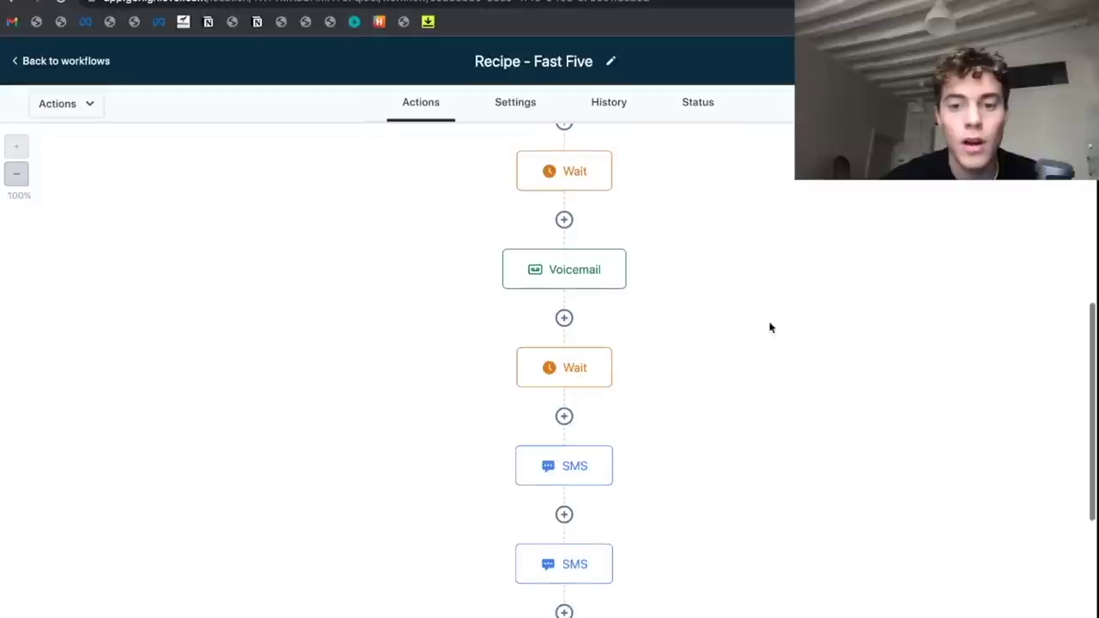
pyautogui.click(584, 375)
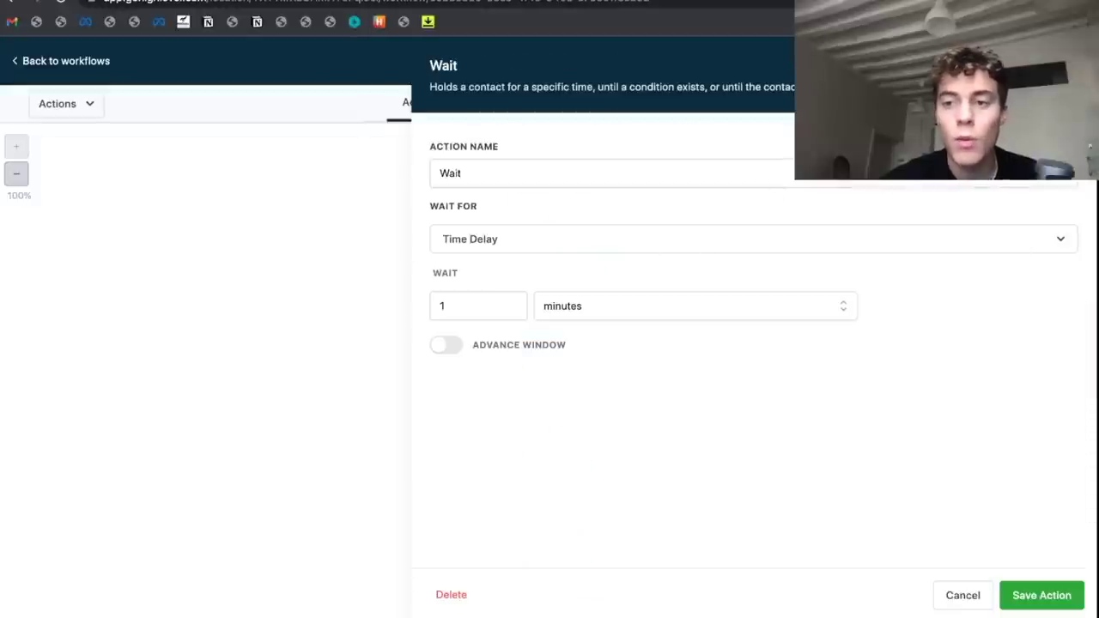
pyautogui.press('Escape')
pyautogui.scroll(-2, 967, 312)
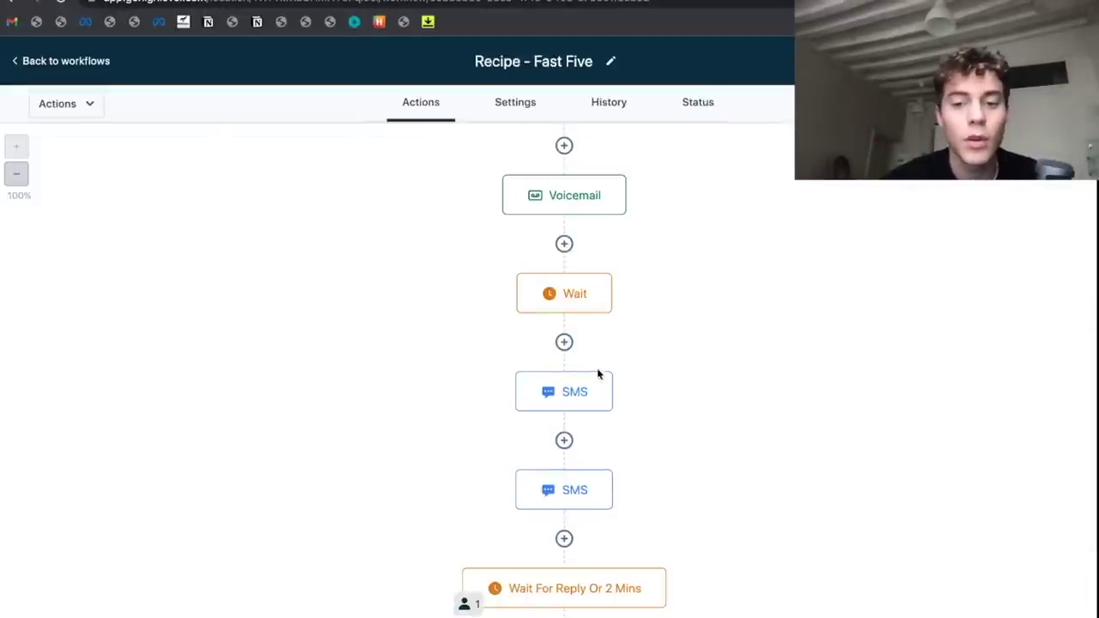
pyautogui.click(581, 393)
pyautogui.moveTo(737, 337); pyautogui.dragTo(981, 370)
pyautogui.click(807, 337)
pyautogui.click(868, 344)
pyautogui.click(981, 373)
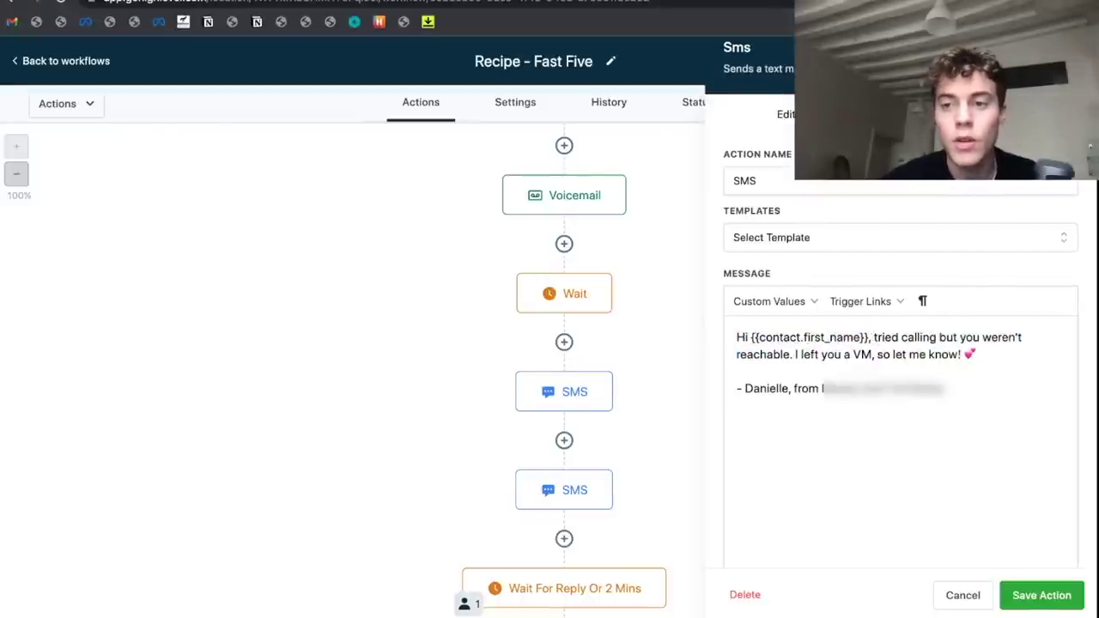
pyautogui.press('Escape')
pyautogui.scroll(-3, 755, 274)
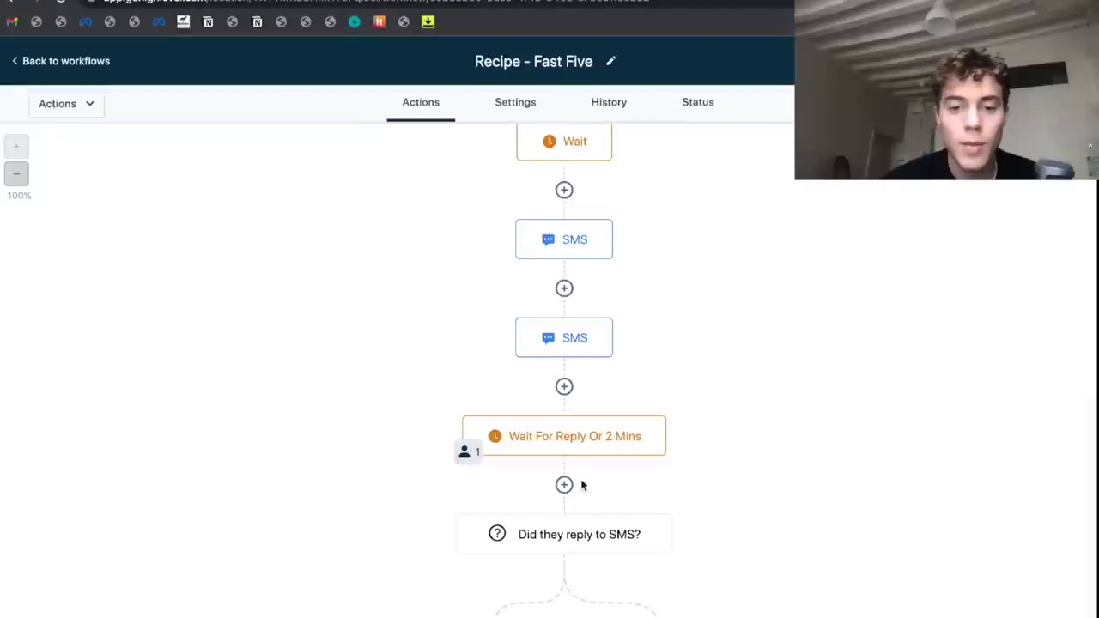
pyautogui.scroll(-3, 581, 485)
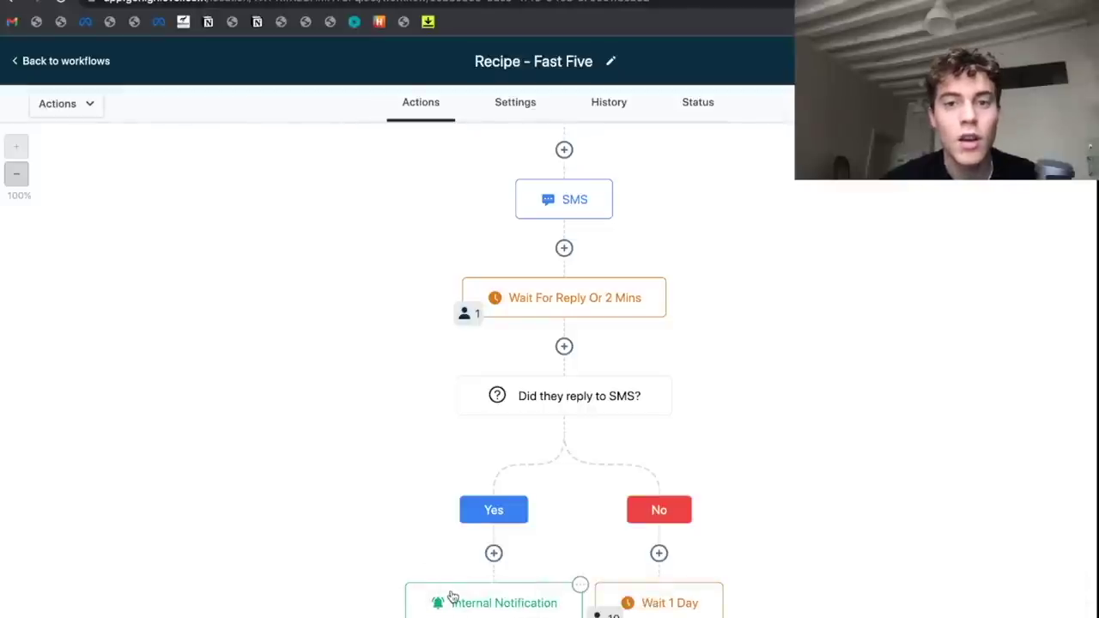
pyautogui.scroll(5, 453, 597)
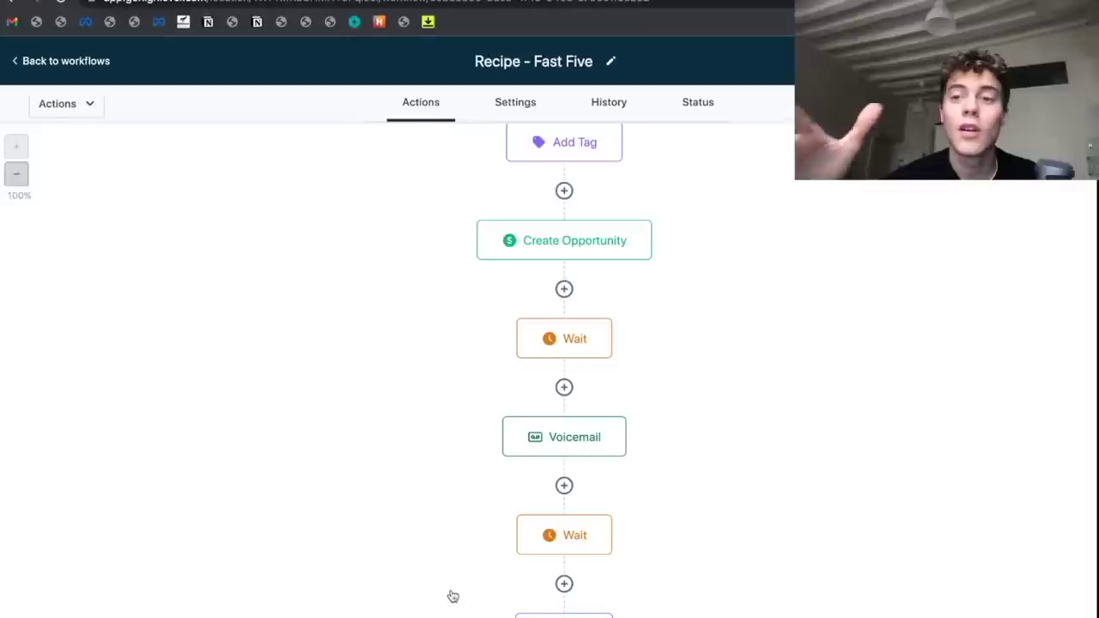
pyautogui.scroll(4, 453, 596)
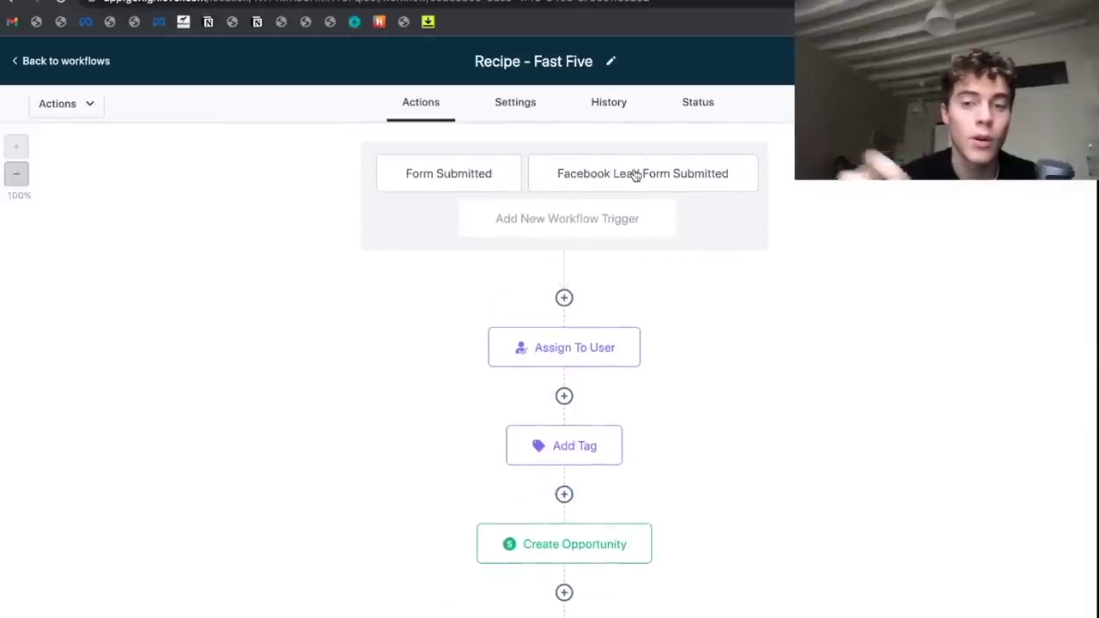
pyautogui.scroll(-1, 635, 175)
pyautogui.scroll(-1, 635, 175)
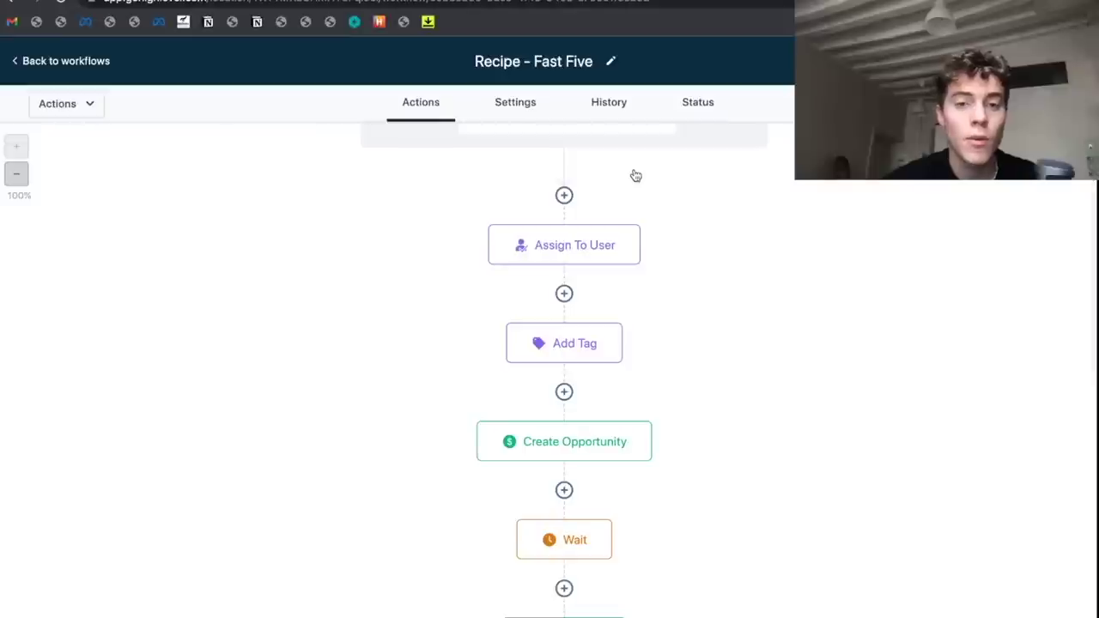
pyautogui.scroll(-1, 633, 175)
pyautogui.scroll(-2, 556, 498)
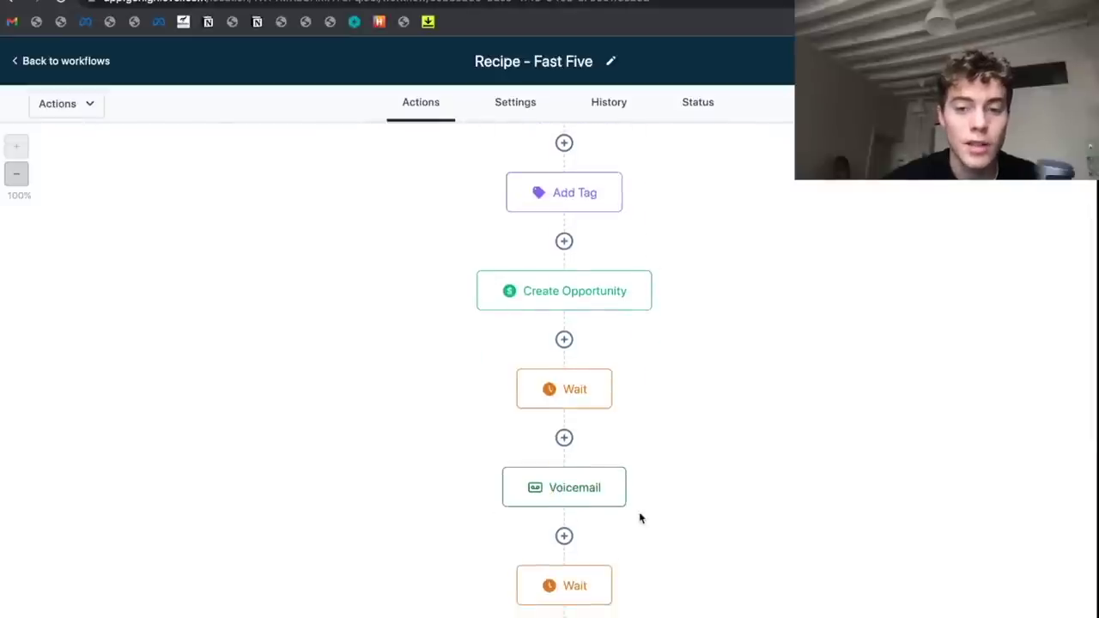
pyautogui.click(564, 339)
pyautogui.scroll(-5, 839, 324)
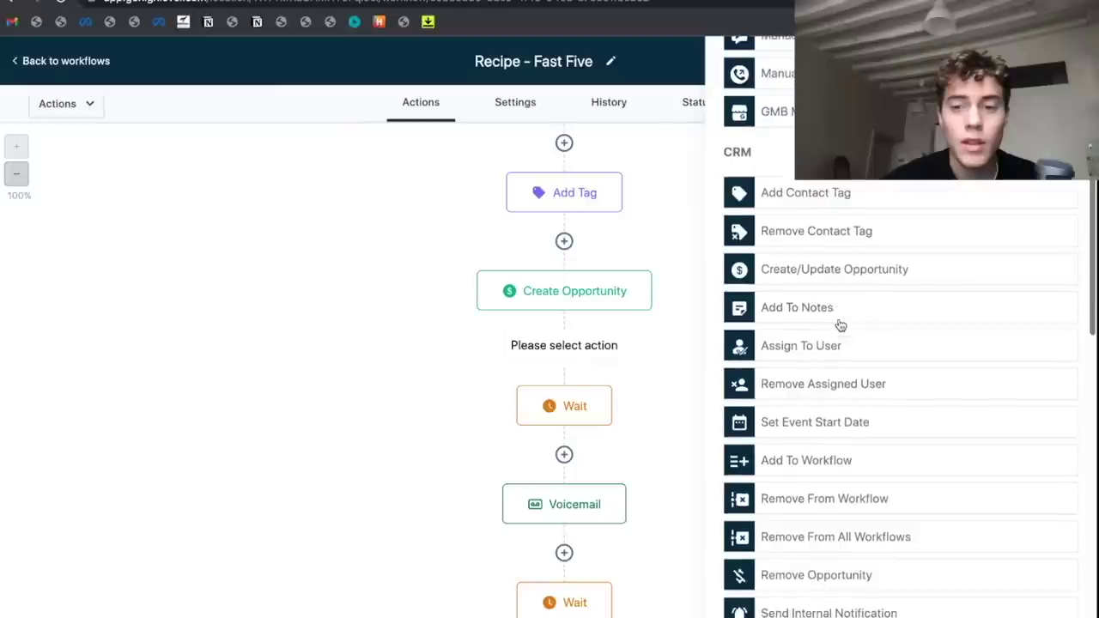
pyautogui.scroll(4, 840, 322)
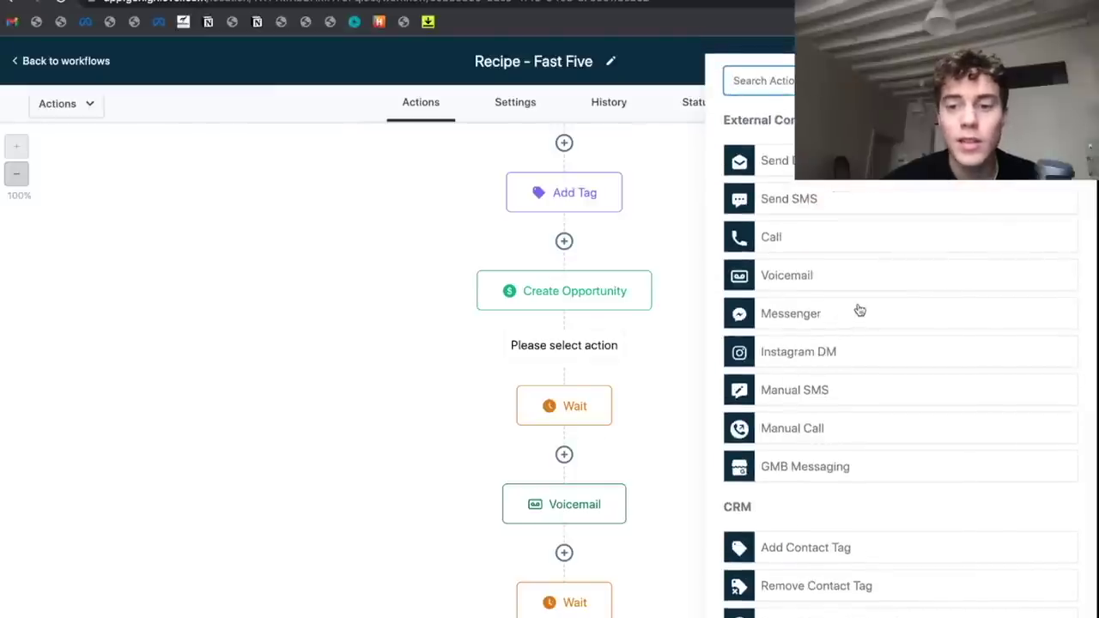
pyautogui.scroll(-1, 843, 315)
pyautogui.click(824, 367)
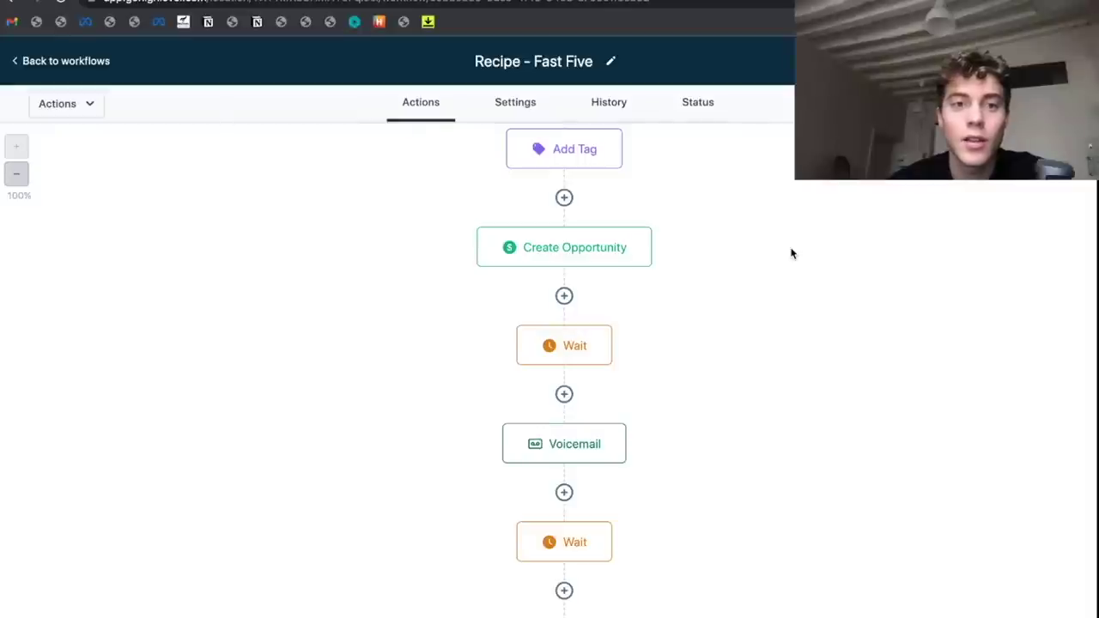
# - Leave the workflow builder and open the newest lead's thread in Conversations
pyautogui.click(88, 66)
pyautogui.click(64, 233)
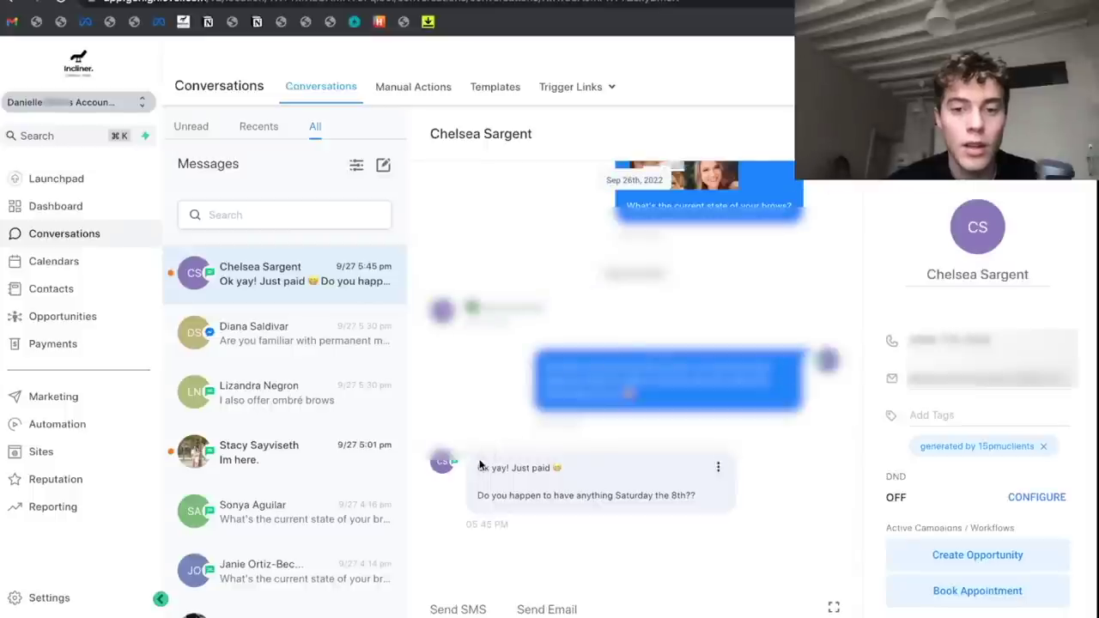
pyautogui.scroll(5, 479, 468)
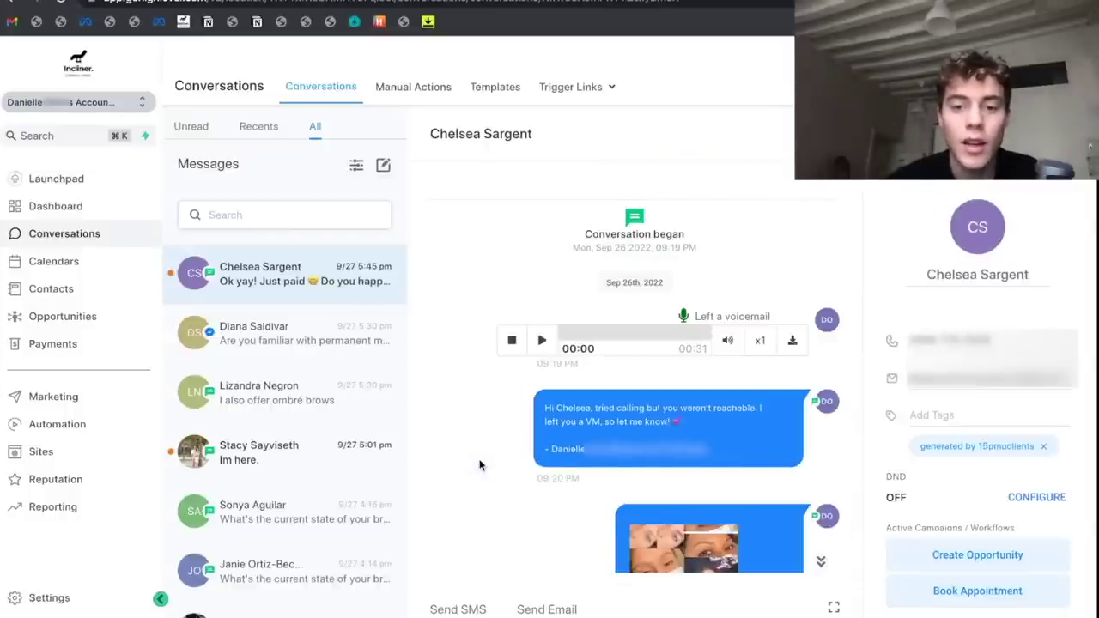
pyautogui.scroll(-3, 479, 466)
pyautogui.scroll(-4, 548, 365)
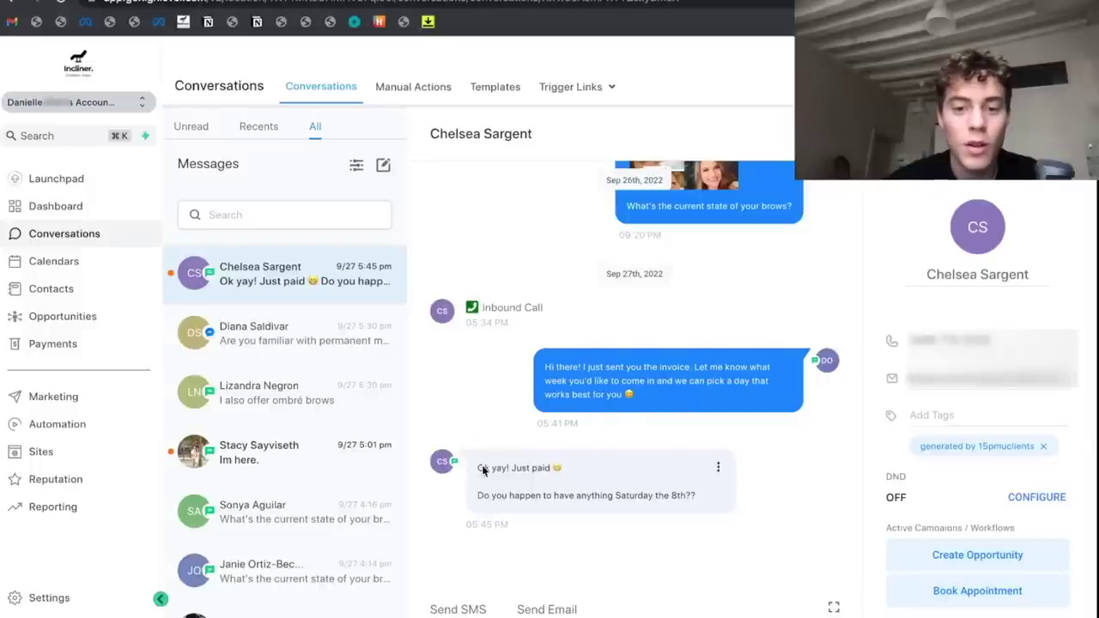
# - Highlight the lead's 'Just paid' reply and her question about Saturday the 8th
pyautogui.moveTo(479, 469); pyautogui.dragTo(551, 469)
pyautogui.click(526, 488)
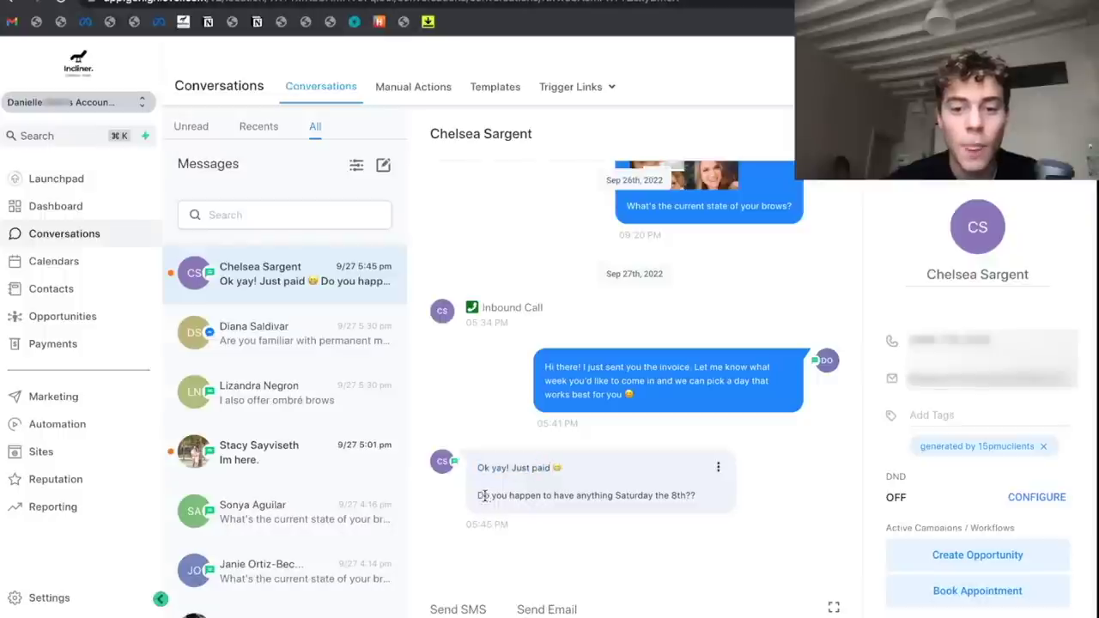
pyautogui.moveTo(477, 495); pyautogui.dragTo(679, 495)
pyautogui.click(679, 496)
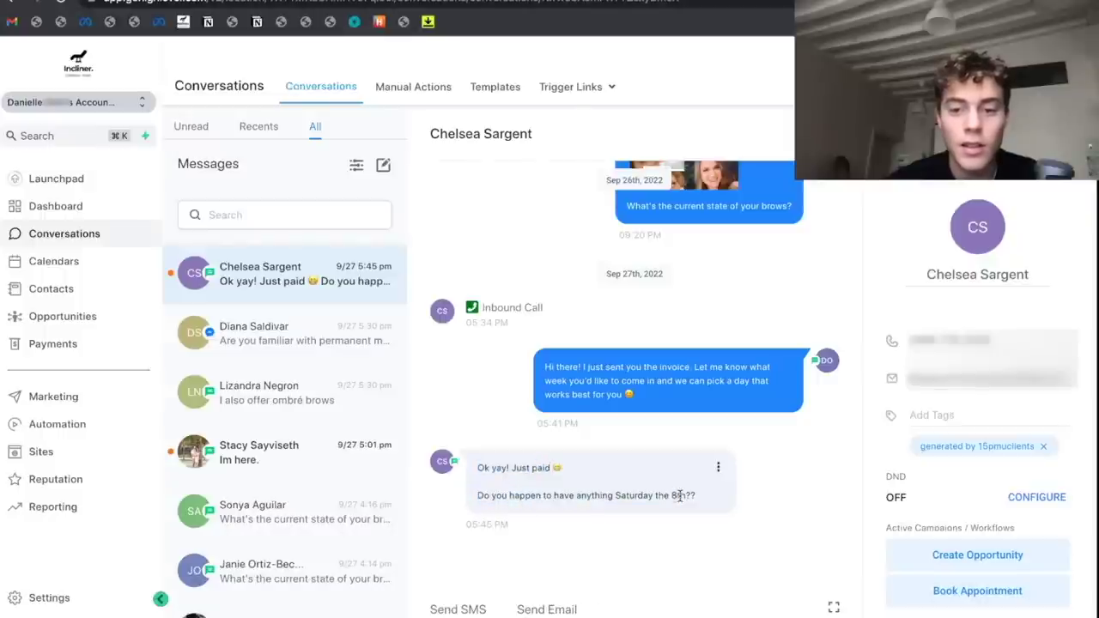
pyautogui.scroll(10, 723, 494)
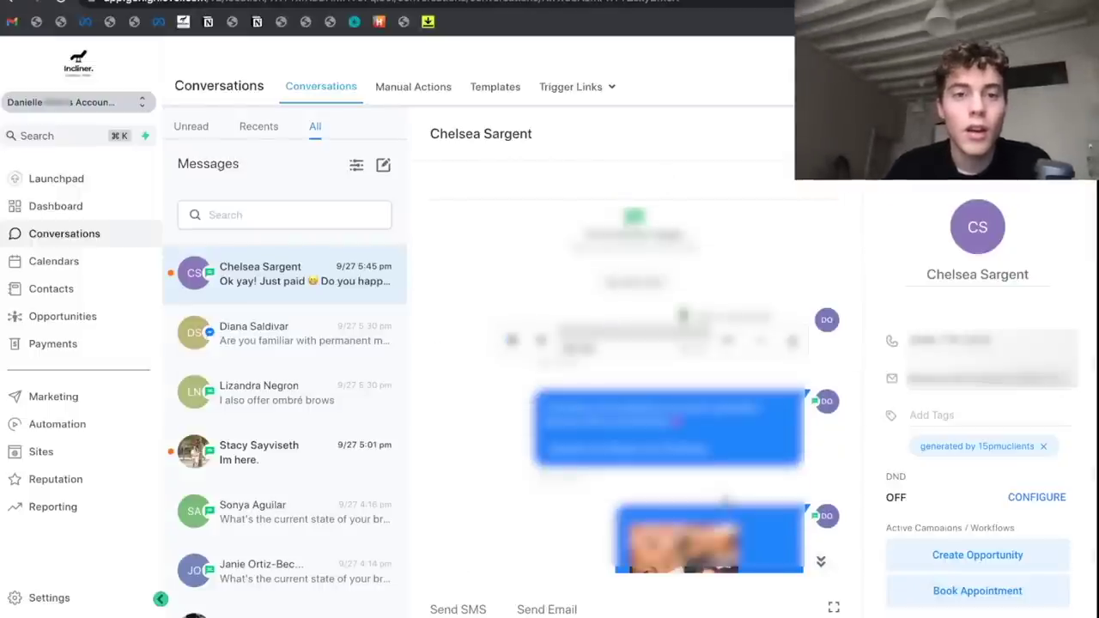
pyautogui.scroll(-4, 618, 369)
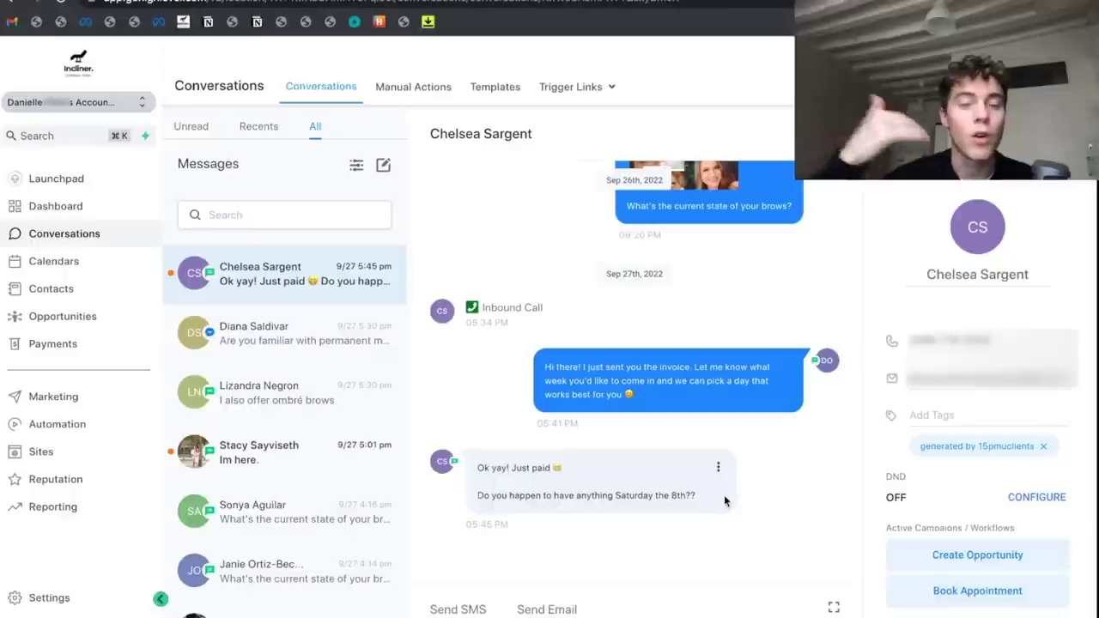
pyautogui.scroll(1, 726, 463)
pyautogui.scroll(2, 729, 426)
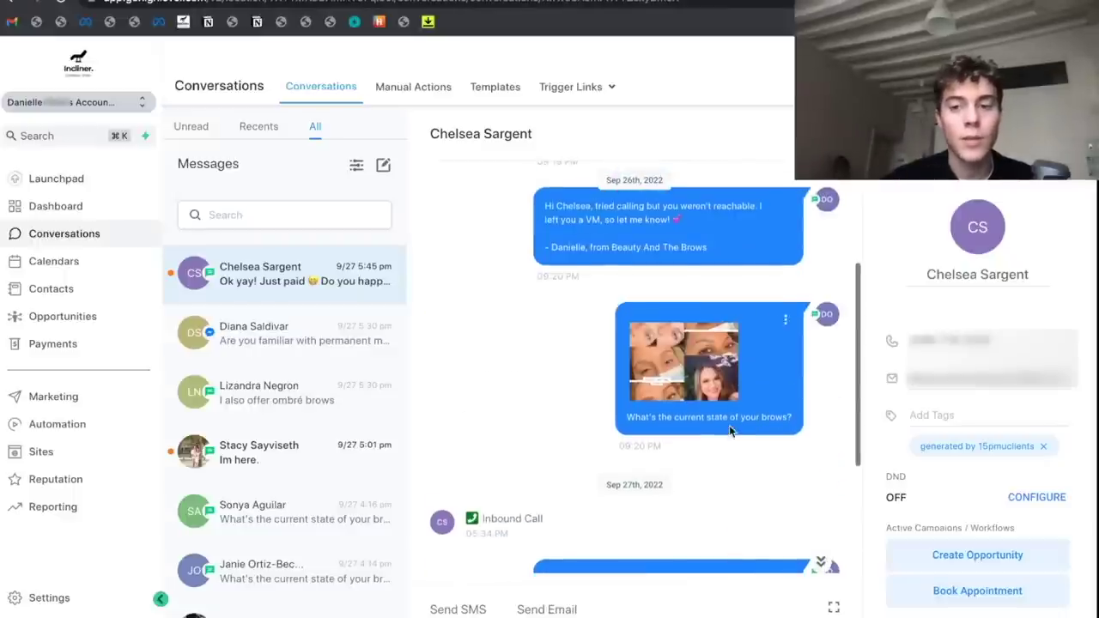
pyautogui.scroll(-3, 728, 431)
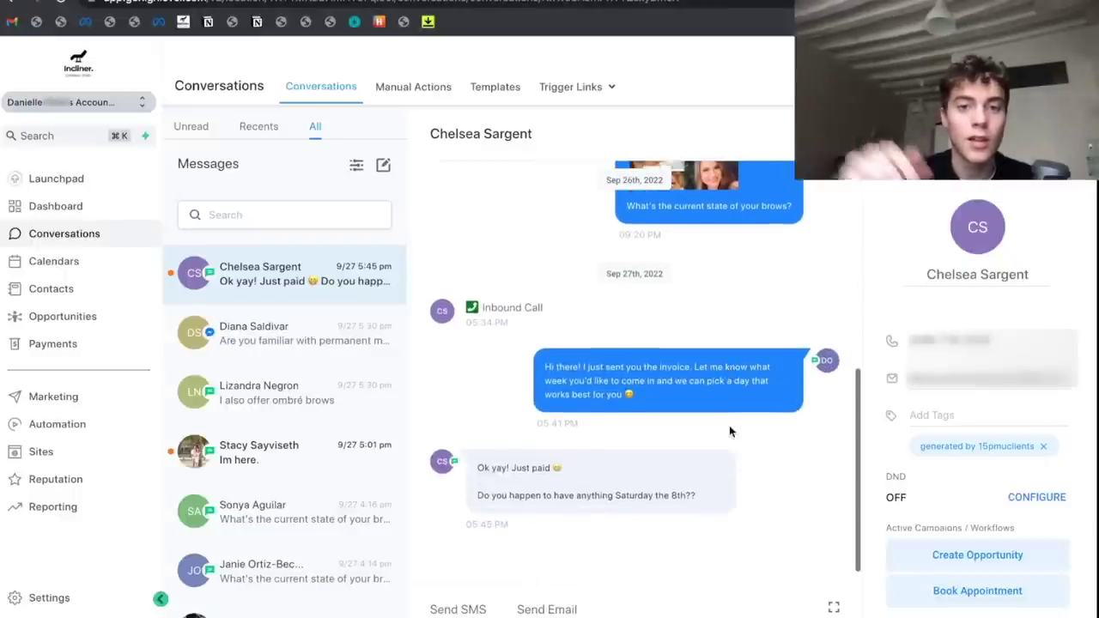